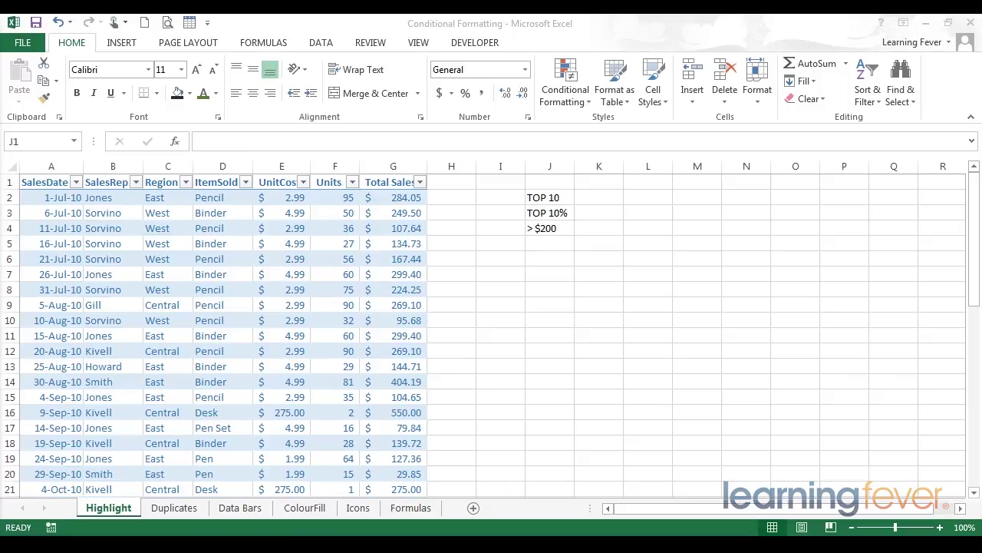
# Look through the Total Sales values from the first row to the end of the table
pyautogui.click(383, 196)
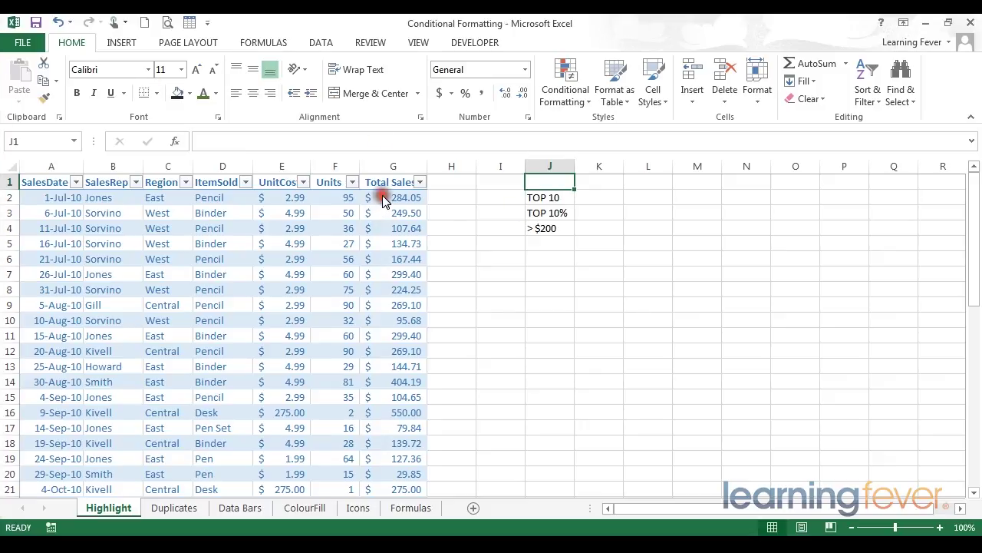
pyautogui.click(382, 195)
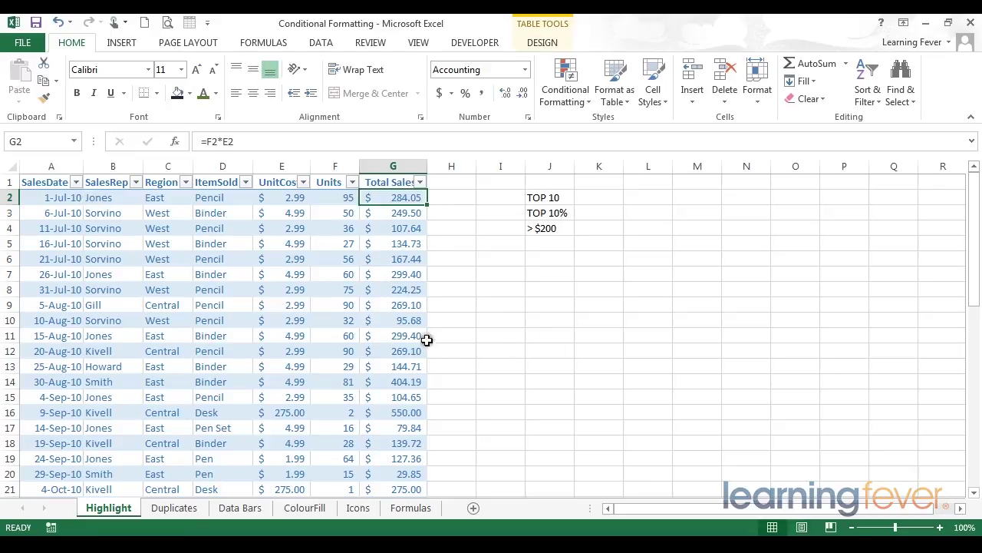
pyautogui.scroll(-11, 407, 334)
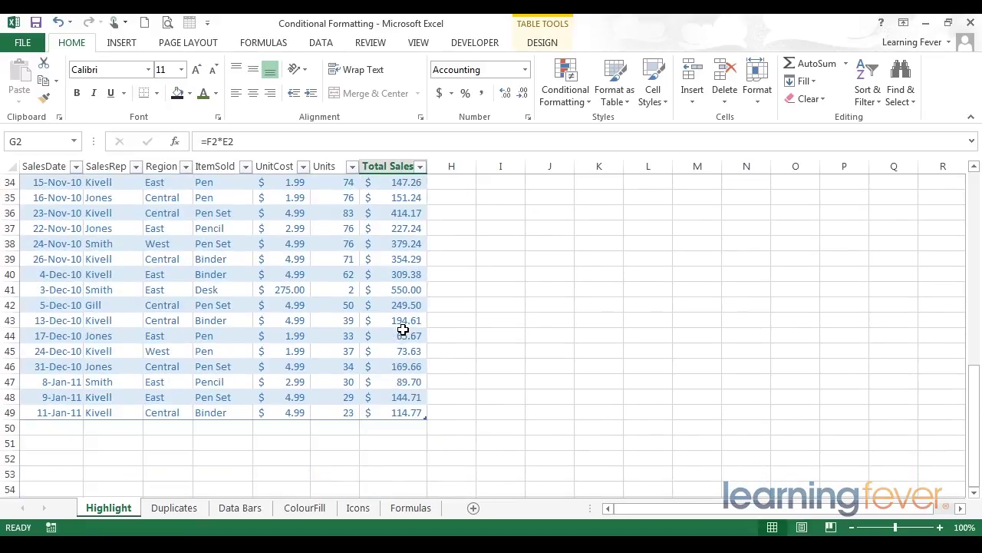
pyautogui.scroll(11, 401, 412)
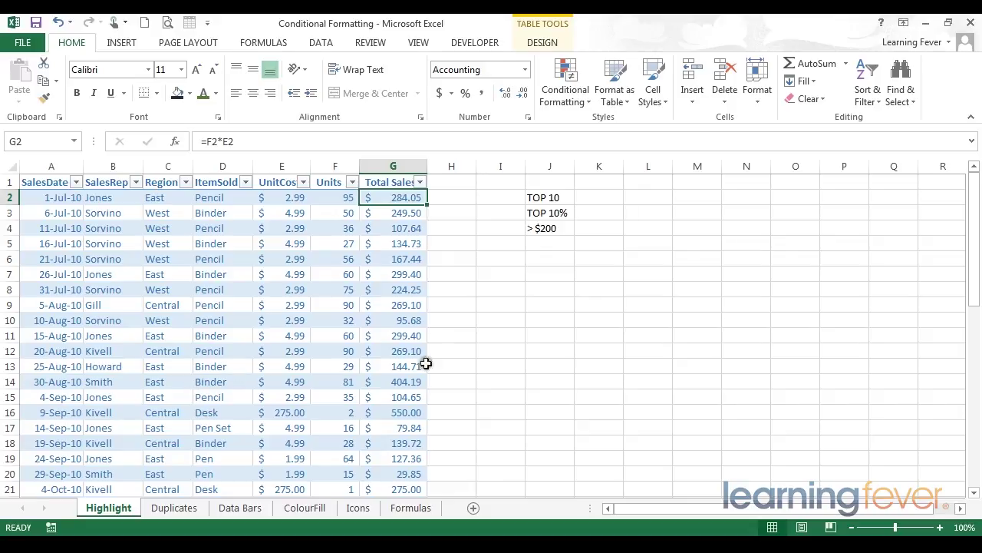
pyautogui.scroll(-3, 399, 227)
pyautogui.scroll(-9, 397, 307)
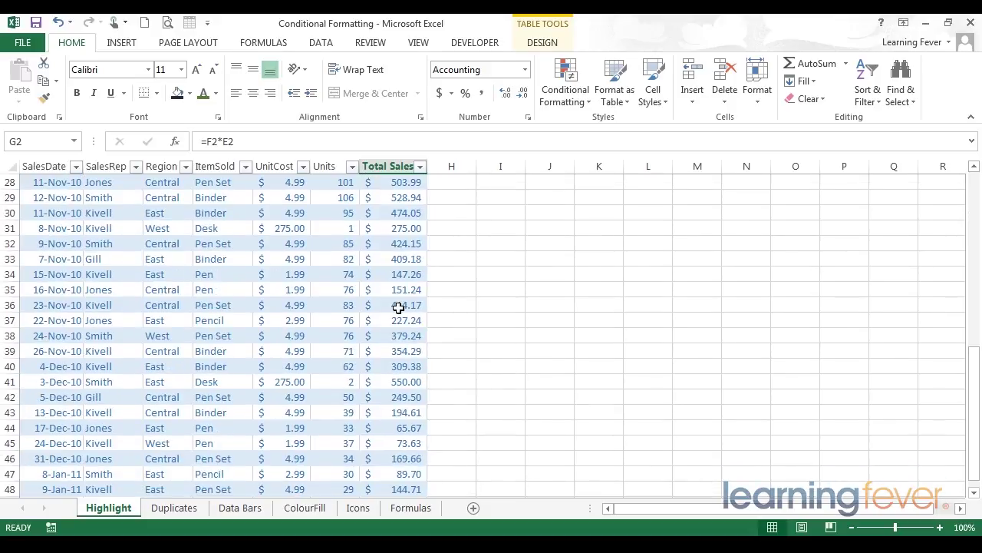
pyautogui.scroll(12, 398, 307)
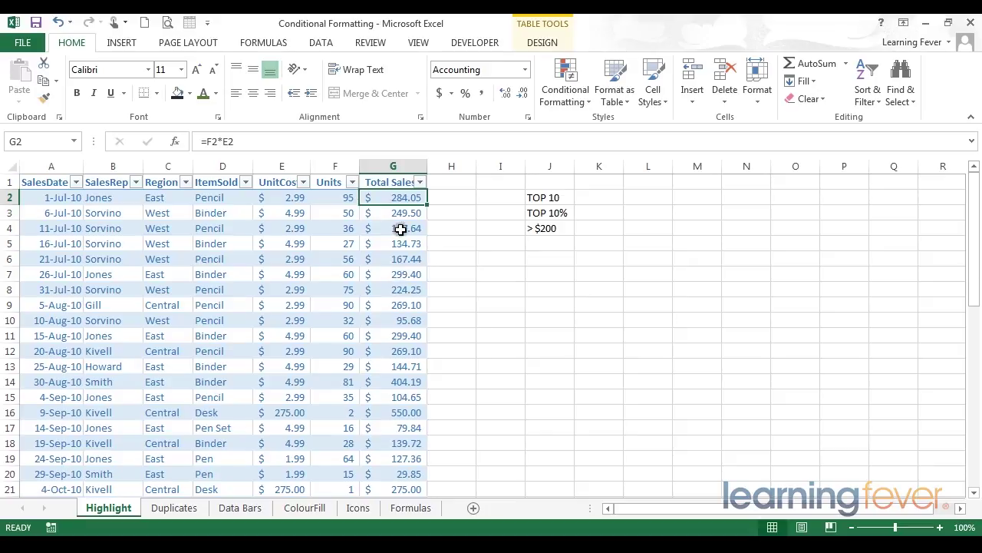
# Select all data cells of the table's Total Sales column, without the header, and check the selection's extent
pyautogui.click(390, 181)
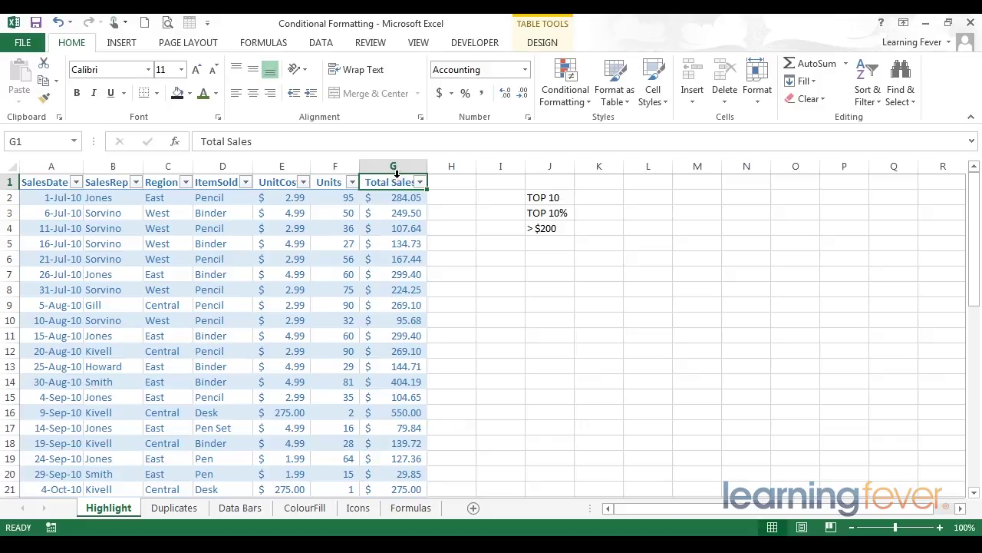
pyautogui.click(396, 173)
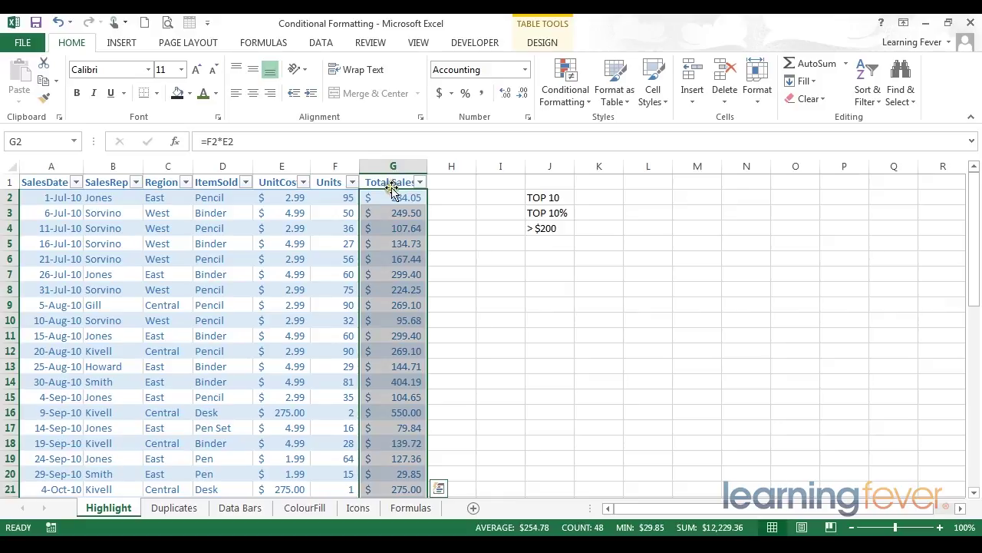
pyautogui.scroll(-12, 386, 246)
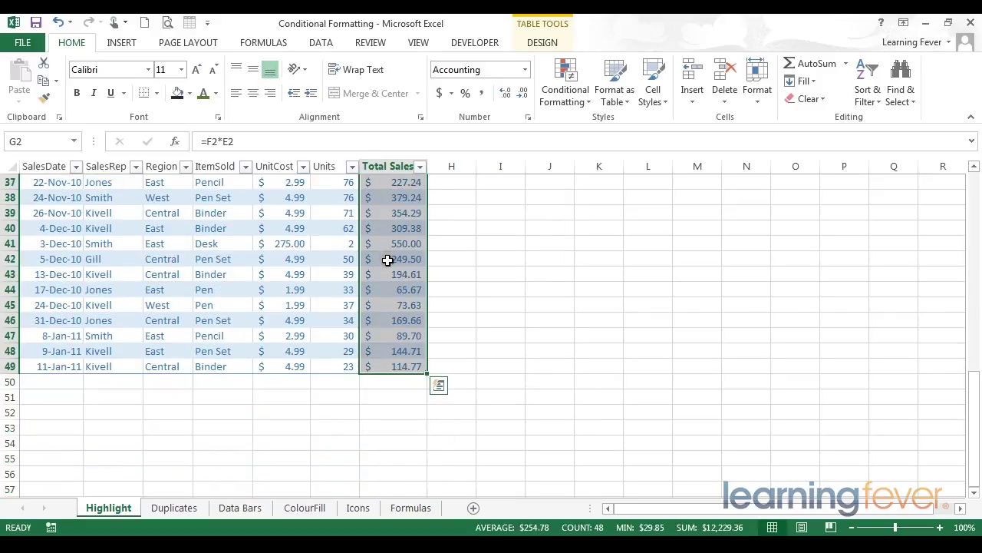
pyautogui.scroll(8, 396, 378)
pyautogui.scroll(4, 396, 378)
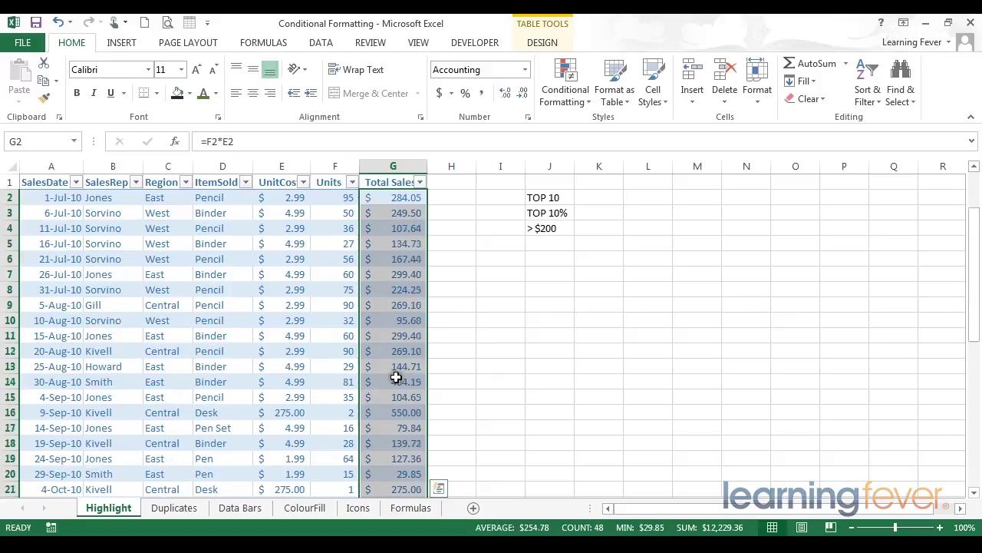
pyautogui.scroll(-13, 407, 327)
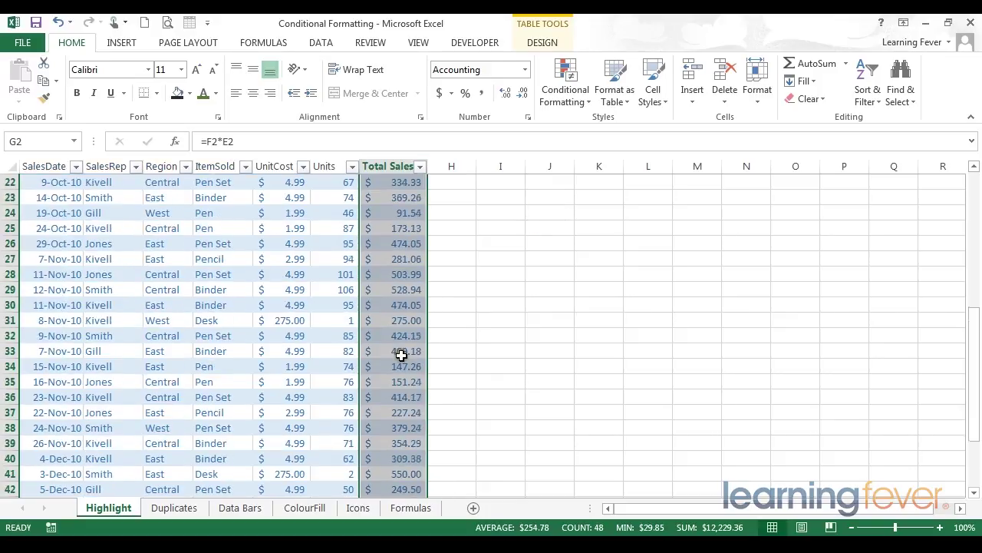
pyautogui.scroll(13, 399, 484)
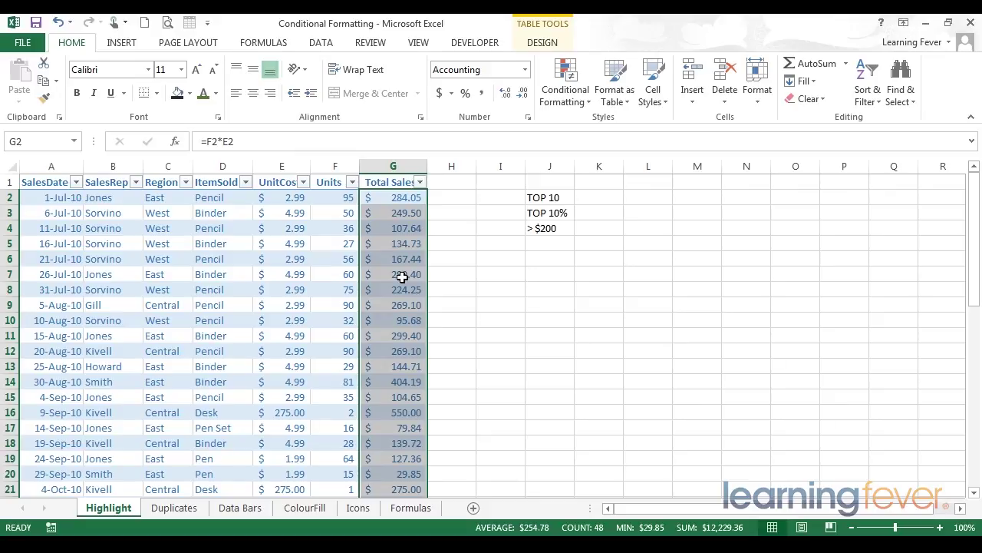
# Start a Top 10 Items conditional formatting rule for the selected Total Sales values
pyautogui.click(560, 83)
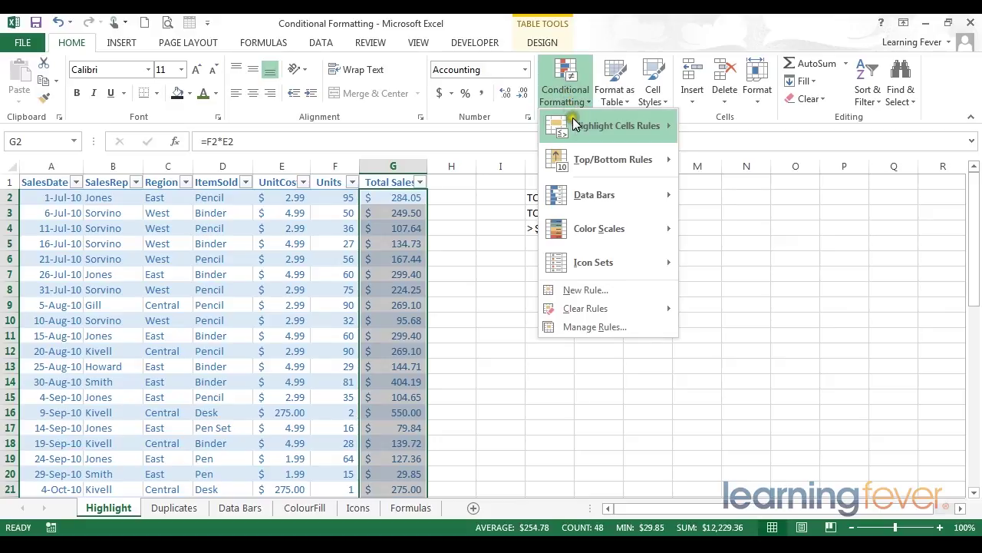
pyautogui.moveTo(576, 124)
pyautogui.moveTo(576, 160)
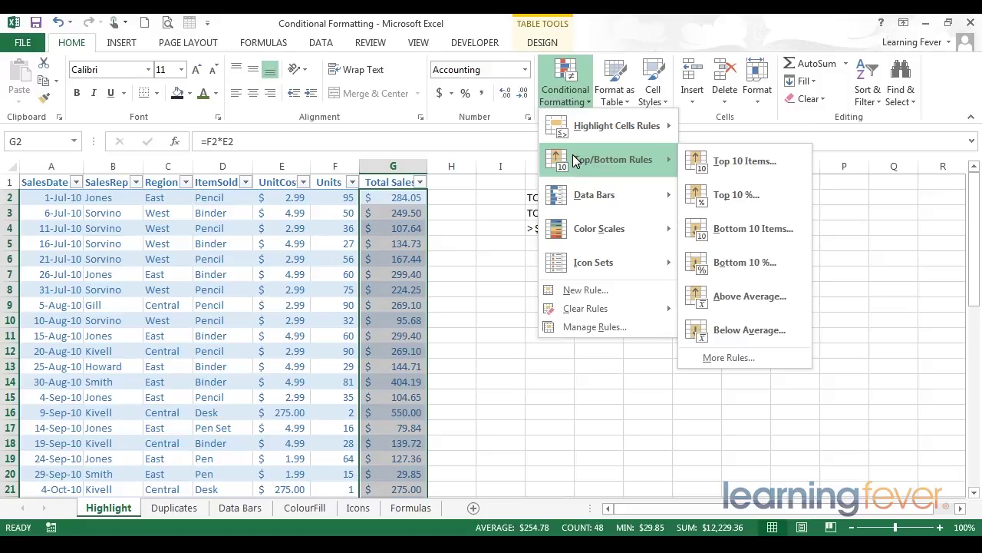
pyautogui.moveTo(596, 262)
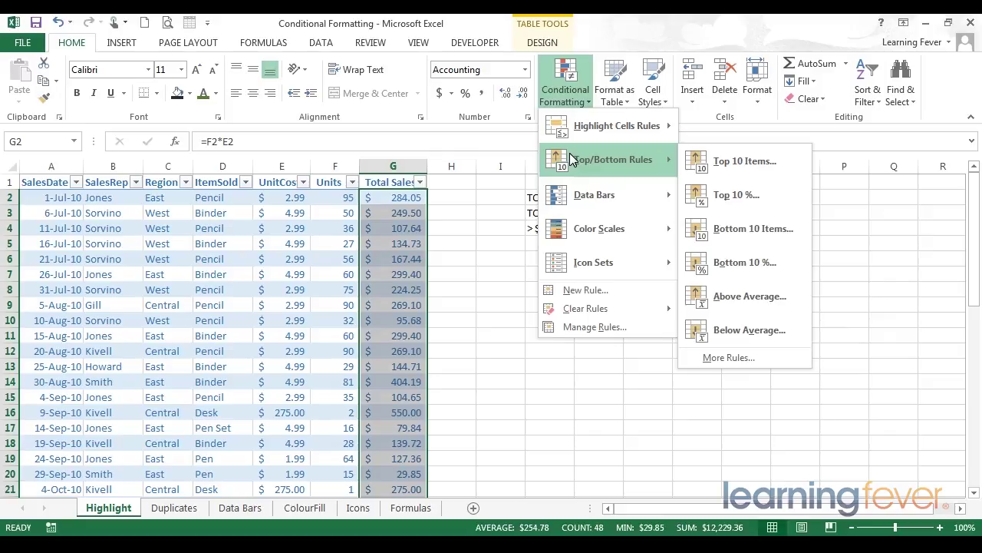
pyautogui.click(749, 163)
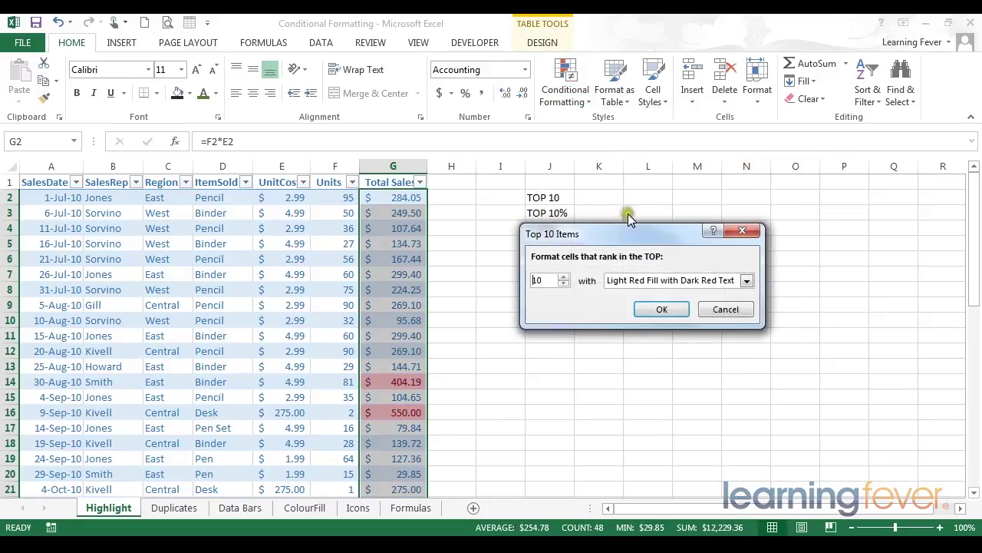
pyautogui.moveTo(609, 234); pyautogui.dragTo(582, 203)
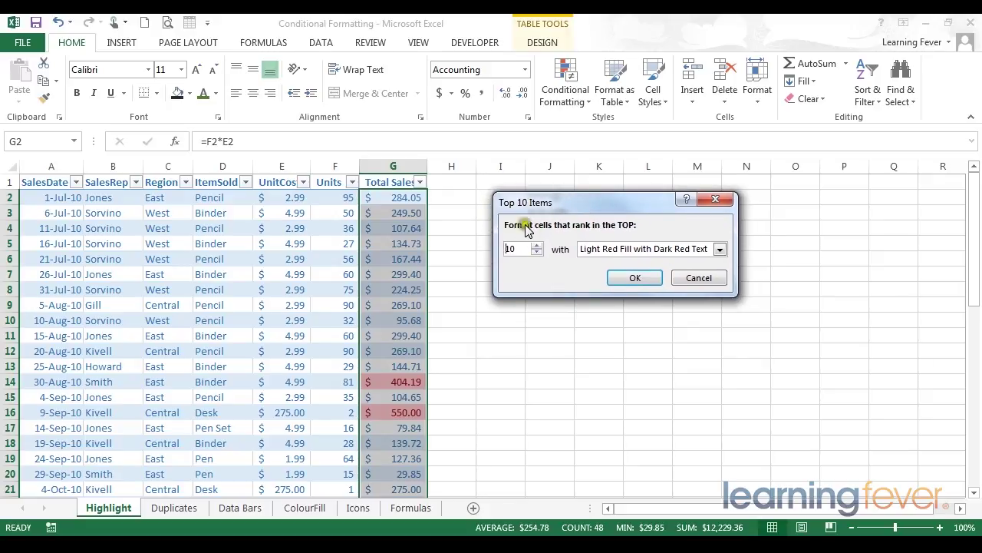
# Try a count of 20 for the top-ranked cells and restore it to 10
pyautogui.moveTo(521, 248); pyautogui.dragTo(485, 254)
pyautogui.write('20')
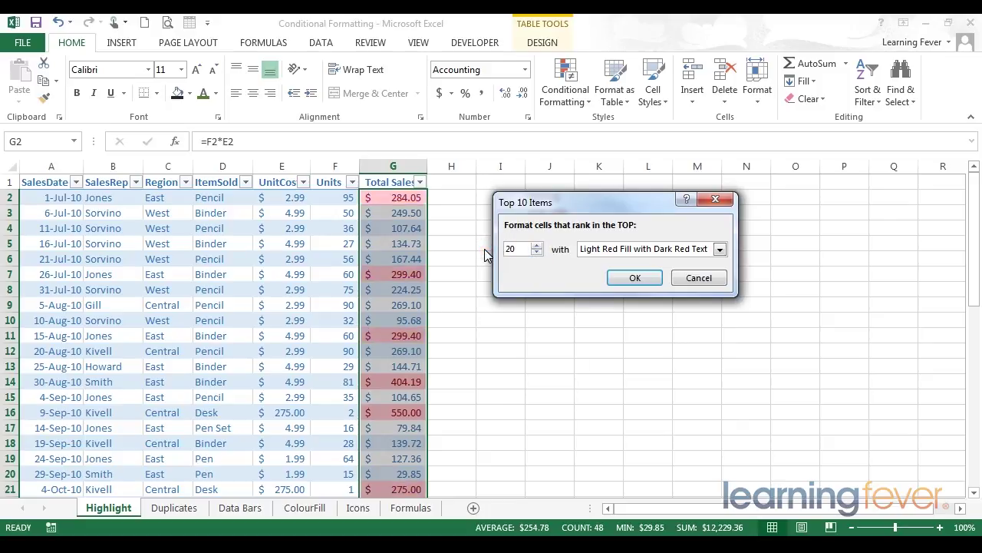
pyautogui.press('BackSpace')
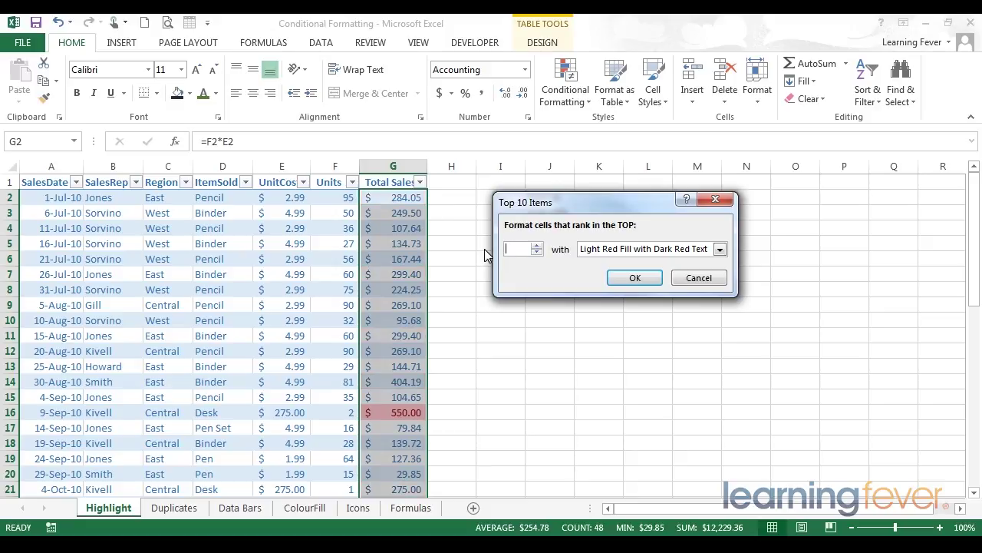
pyautogui.write('10')
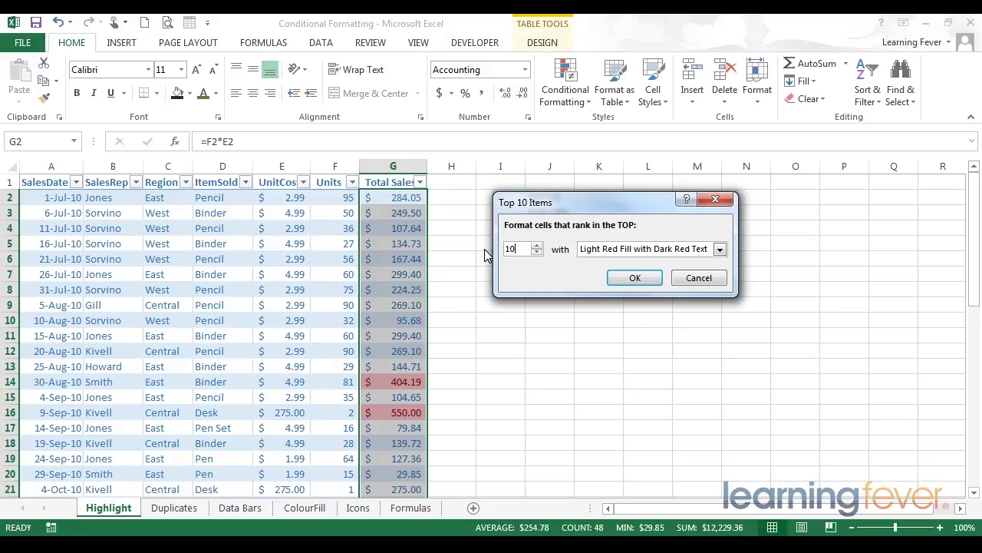
# Choose Green Fill with Dark Green Text for the top 10 values and apply the rule
pyautogui.click(720, 249)
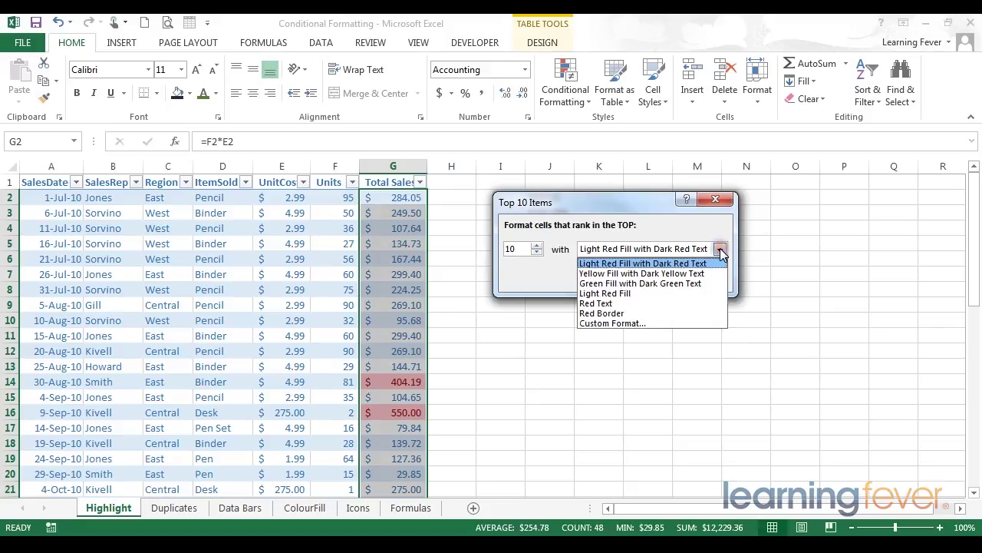
pyautogui.click(645, 283)
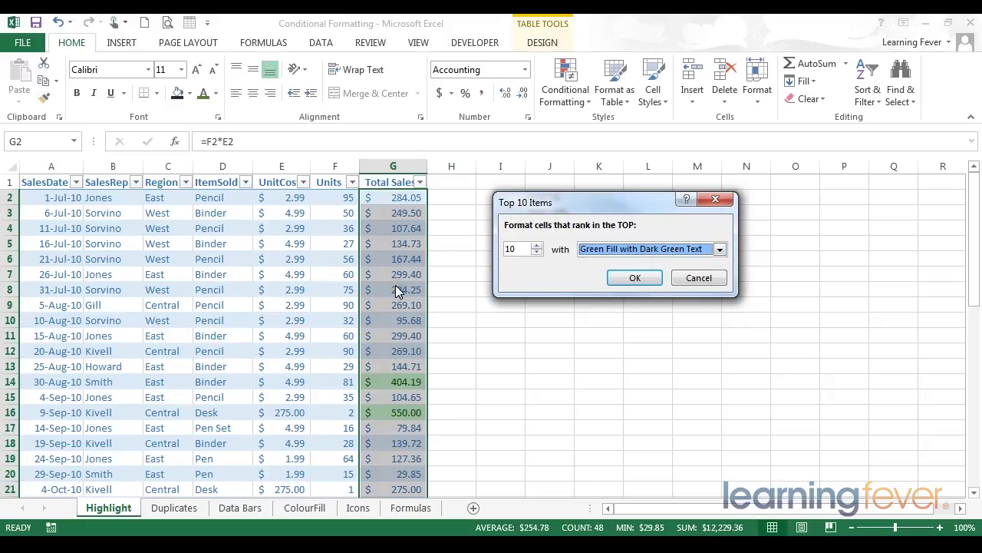
pyautogui.click(623, 280)
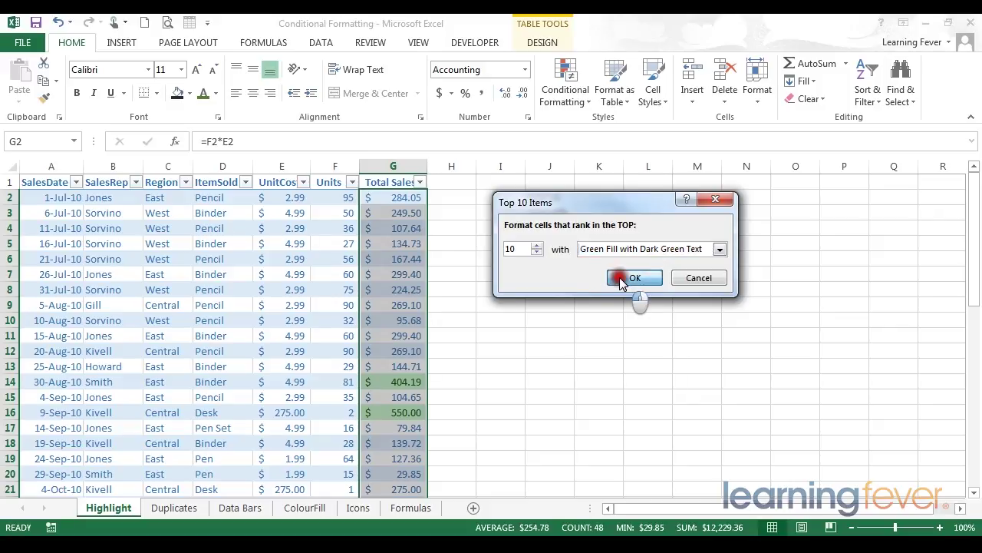
# Examine which cells are highlighted throughout the Total Sales column
pyautogui.scroll(-4, 468, 300)
pyautogui.scroll(-6, 469, 299)
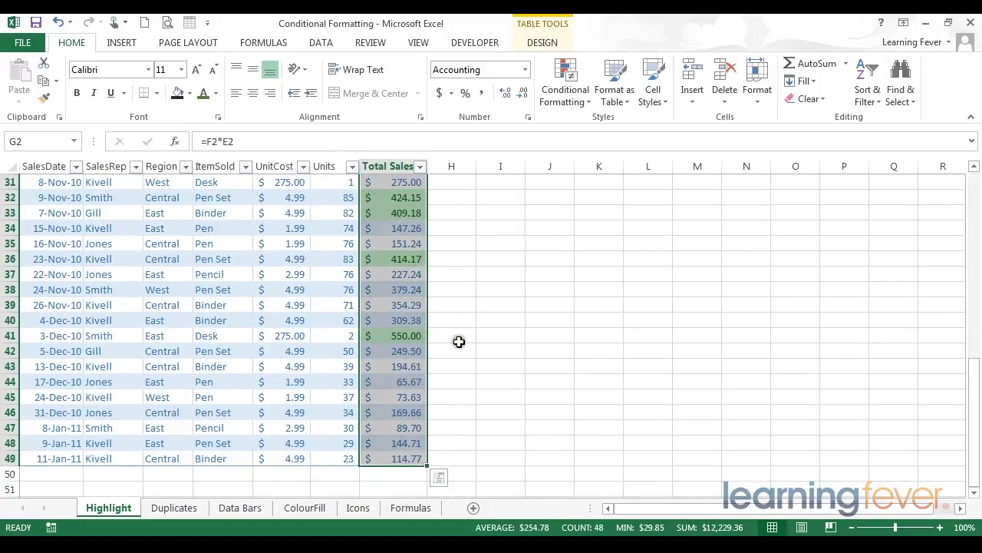
pyautogui.scroll(2, 413, 250)
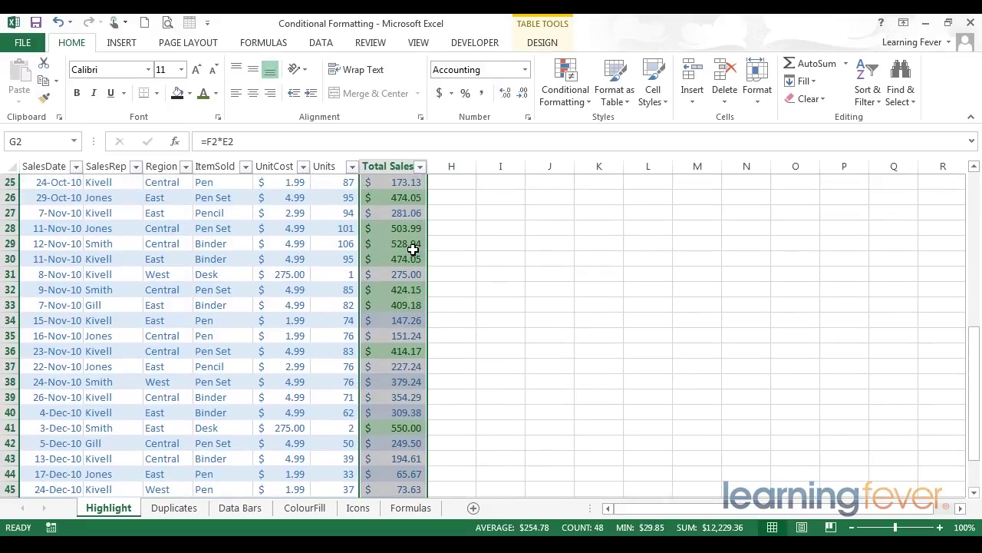
pyautogui.scroll(6, 411, 261)
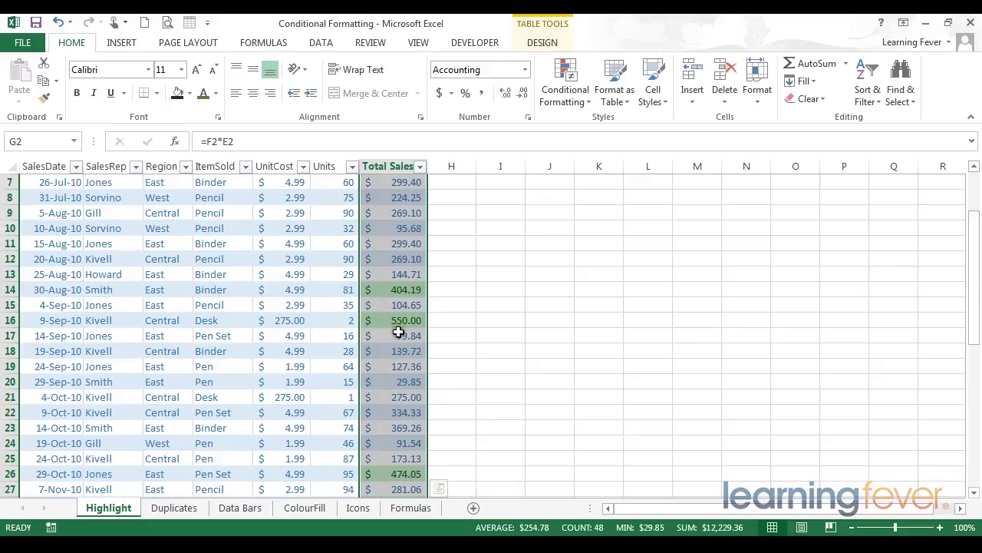
pyautogui.scroll(2, 398, 331)
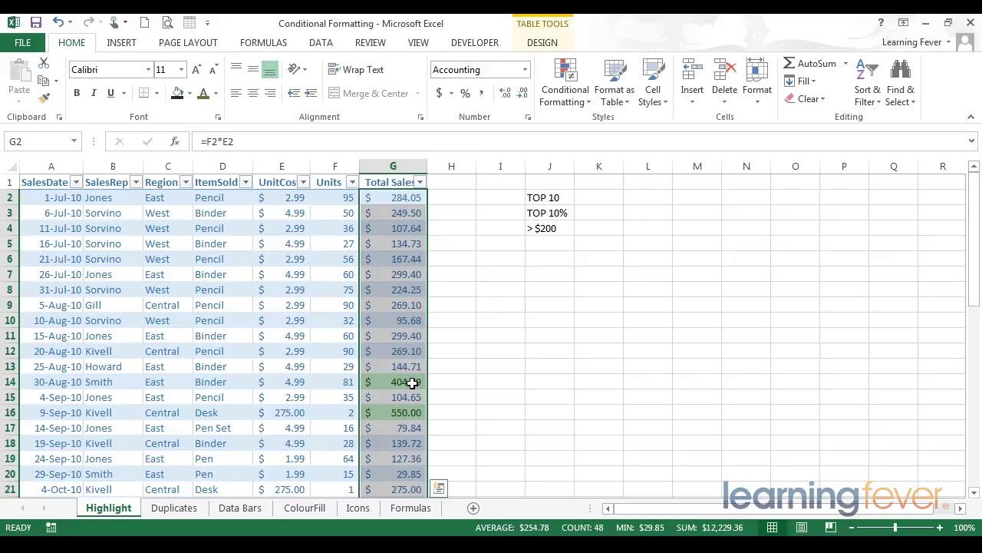
# Change the units of the 9-Sep-10 Desk sale in row 16 to 1
pyautogui.click(392, 413)
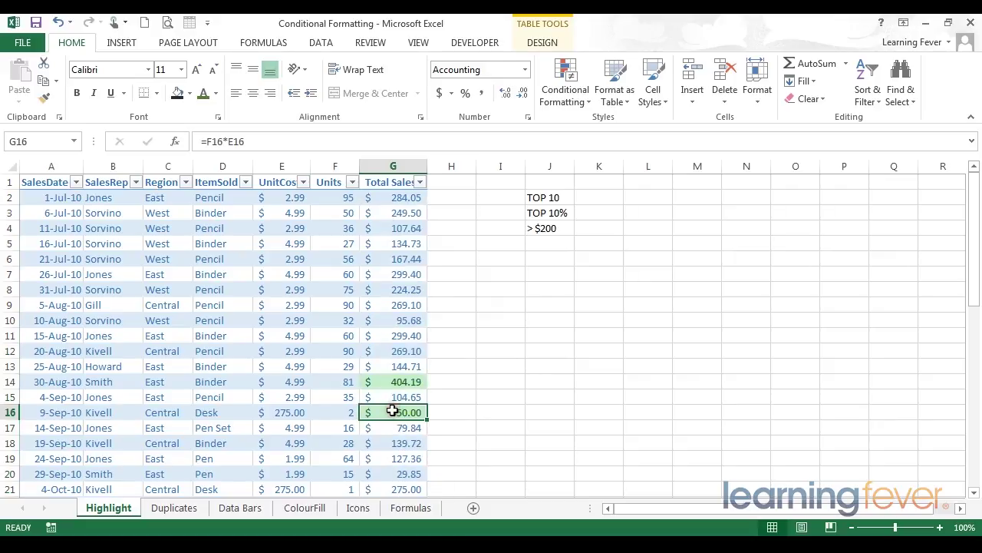
pyautogui.click(295, 410)
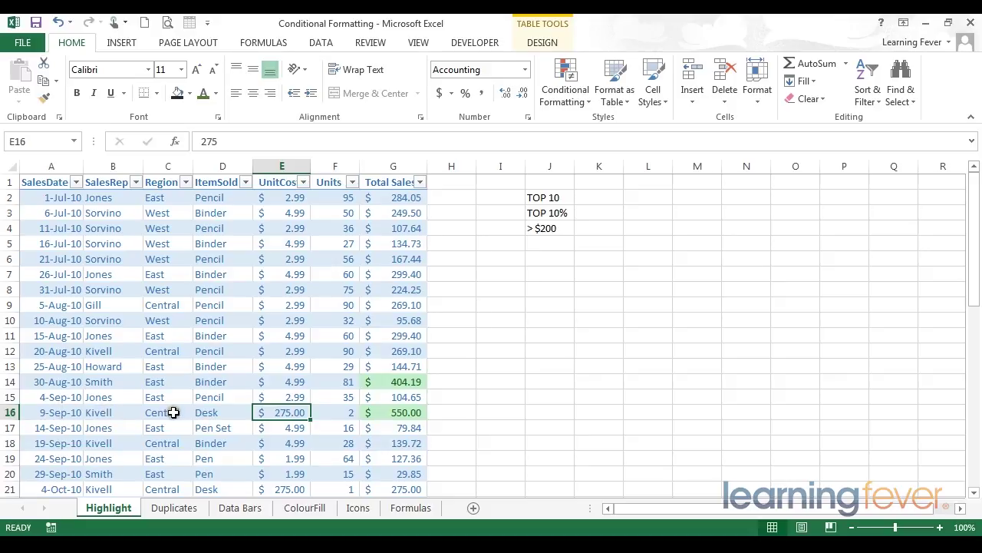
pyautogui.click(339, 412)
pyautogui.write('1')
pyautogui.press('Return')
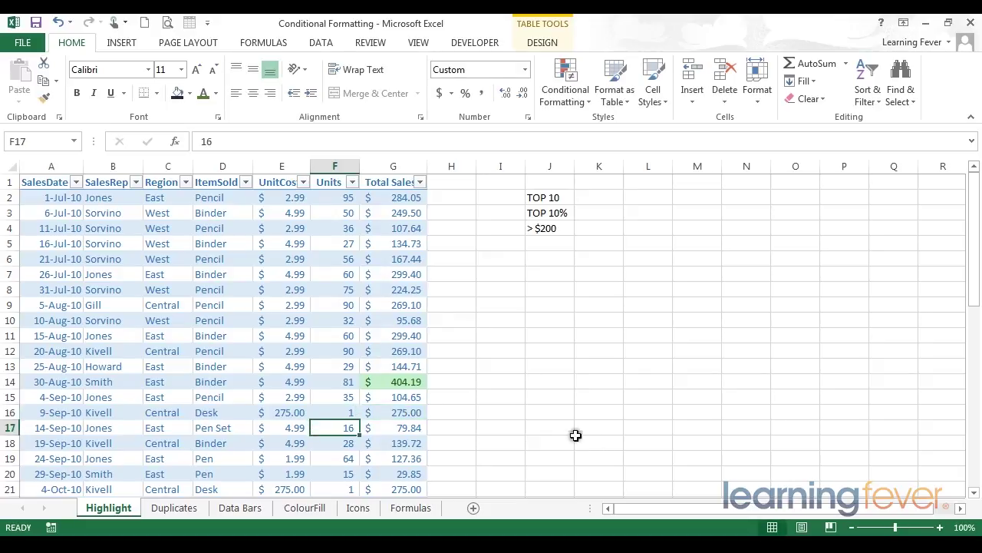
# Check the Total Sales result in row 16 and the highlighting in the rows further down
pyautogui.click(408, 411)
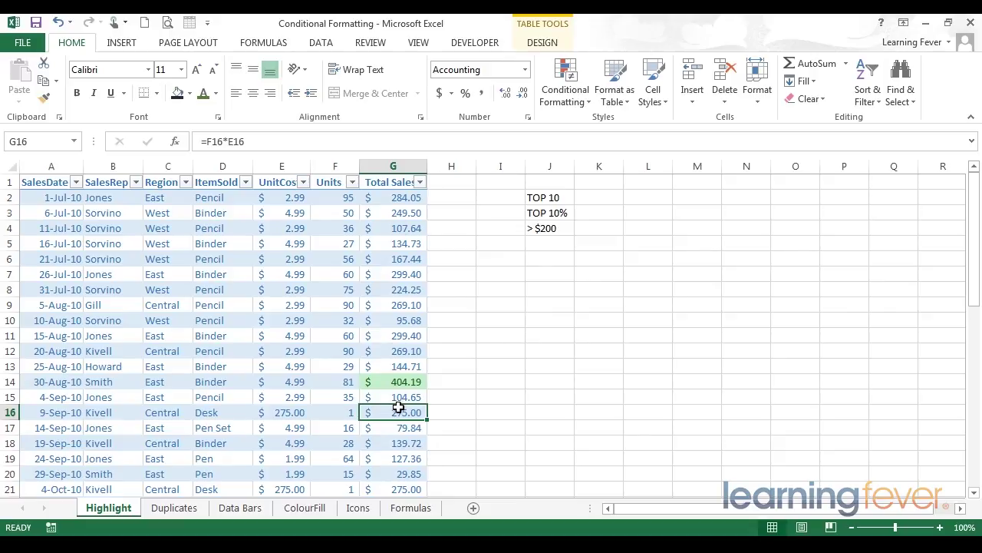
pyautogui.scroll(-5, 399, 406)
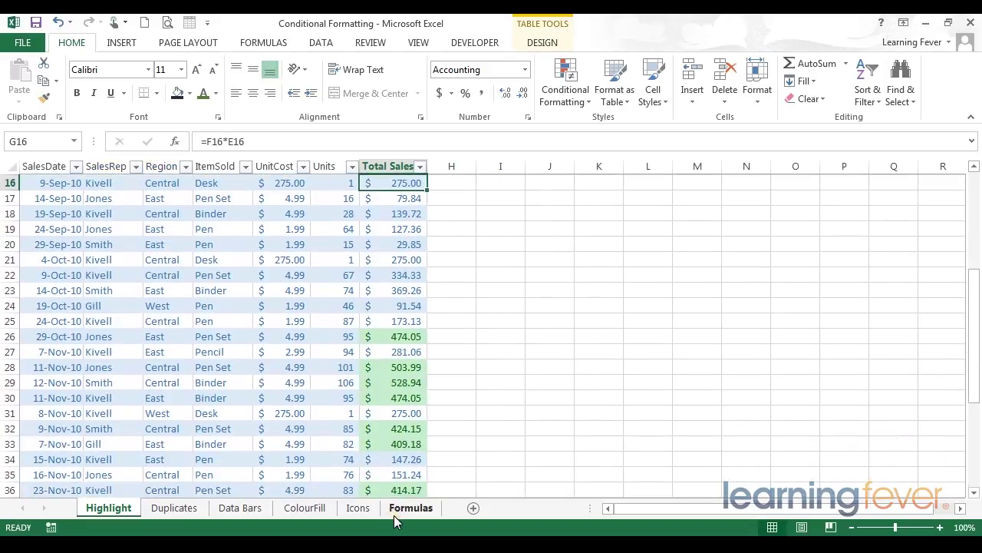
pyautogui.scroll(-2, 393, 515)
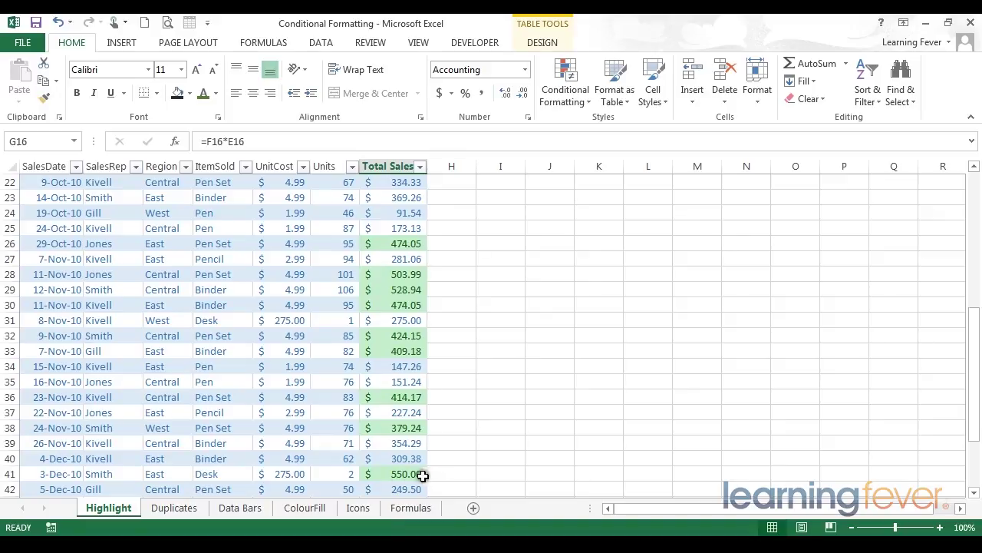
pyautogui.scroll(1, 416, 450)
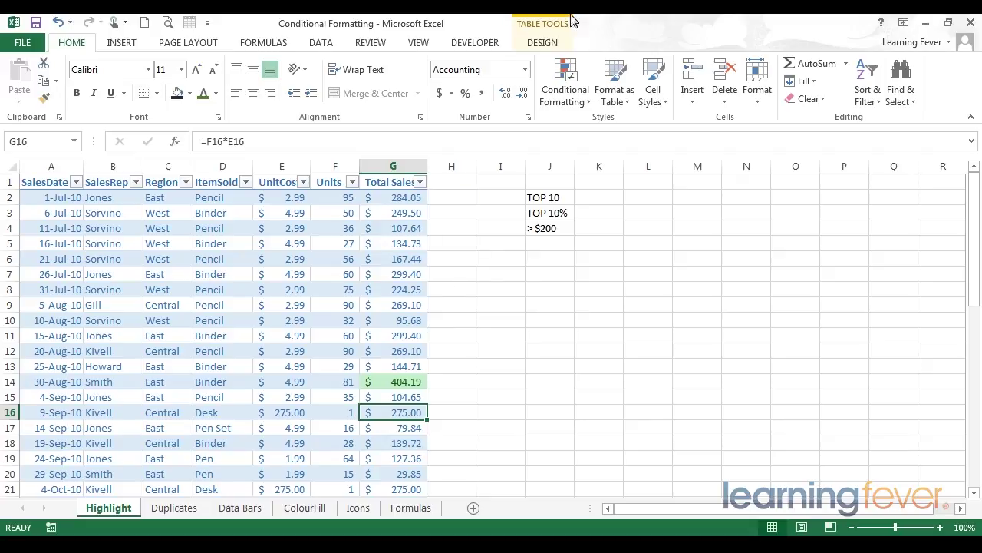
# Open the Conditional Formatting Rules Manager and show the formatting rules for This Worksheet
pyautogui.click(564, 100)
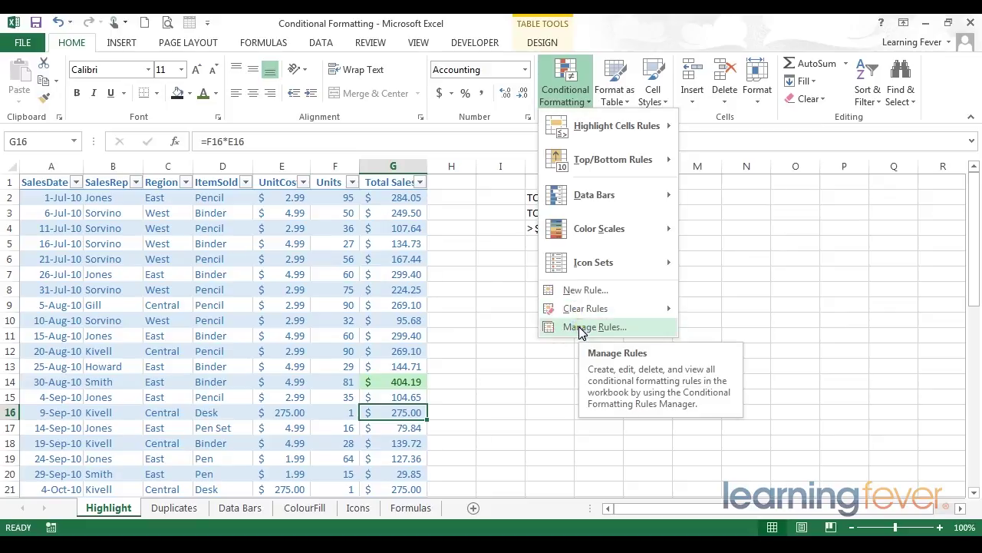
pyautogui.click(581, 328)
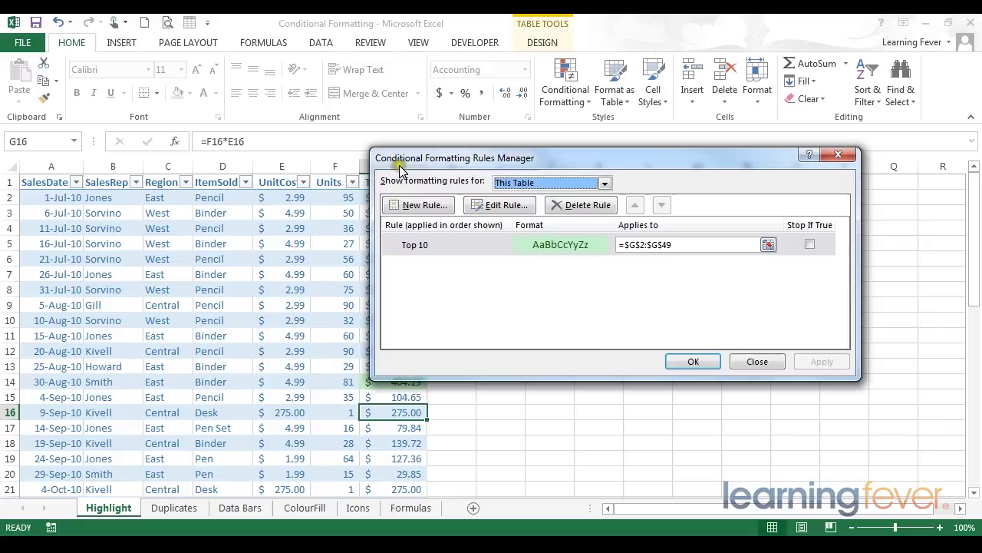
pyautogui.moveTo(581, 159); pyautogui.dragTo(568, 121)
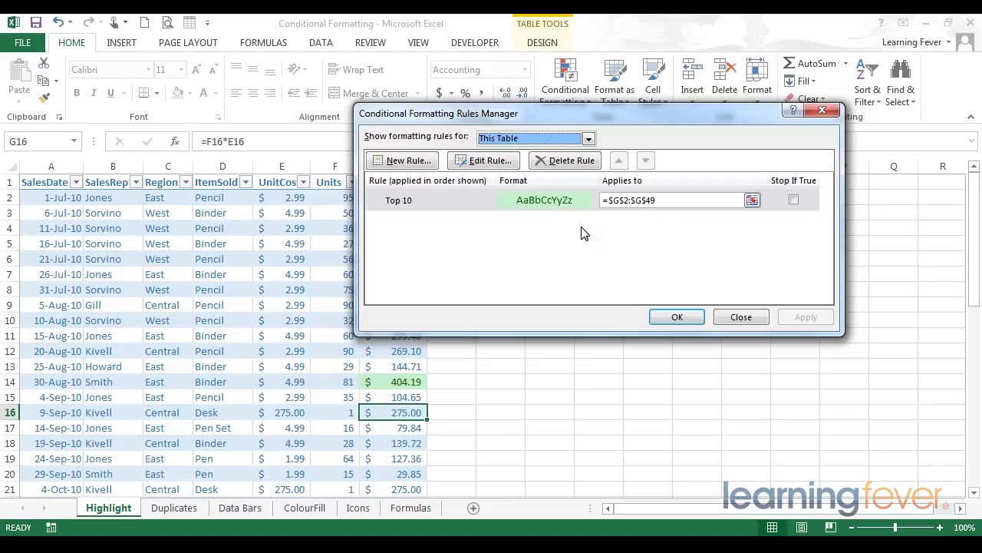
pyautogui.click(508, 139)
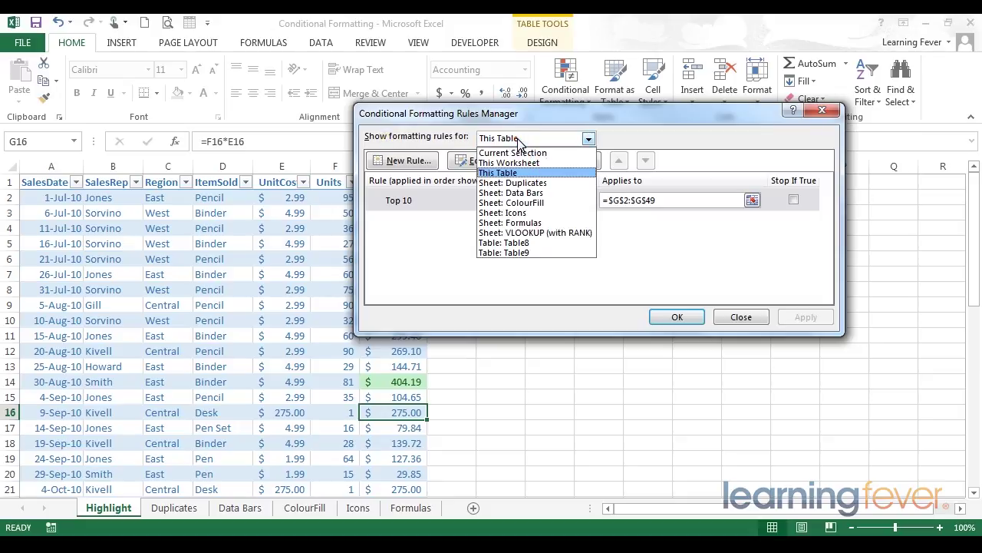
pyautogui.click(519, 141)
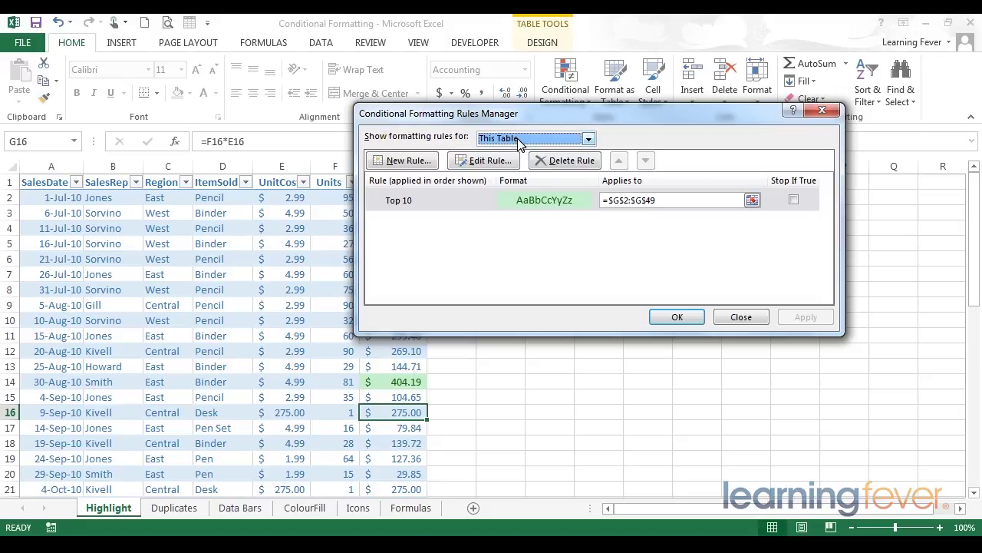
pyautogui.click(519, 143)
pyautogui.click(519, 163)
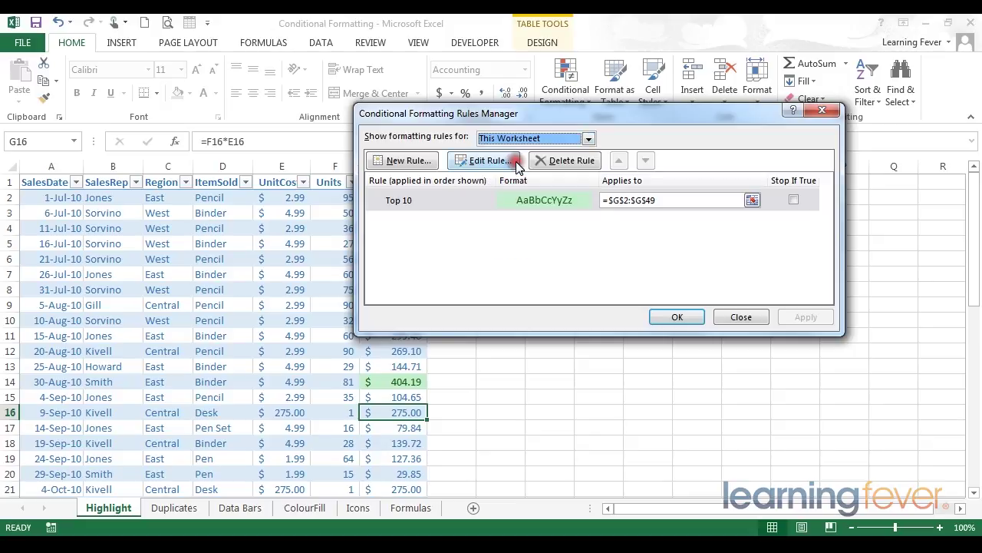
# View the formatting rules for the Duplicates sheet and return the list to This Worksheet
pyautogui.click(520, 139)
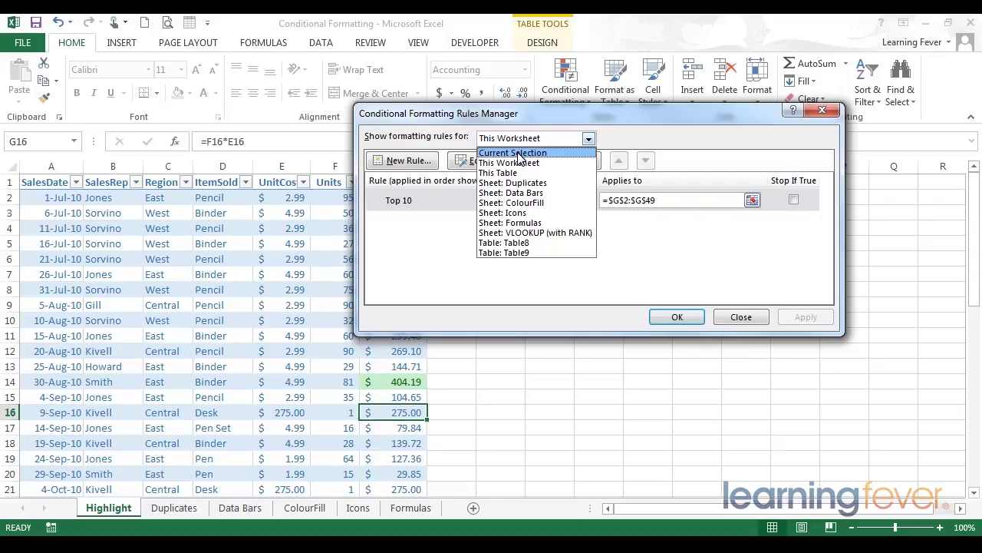
pyautogui.click(529, 182)
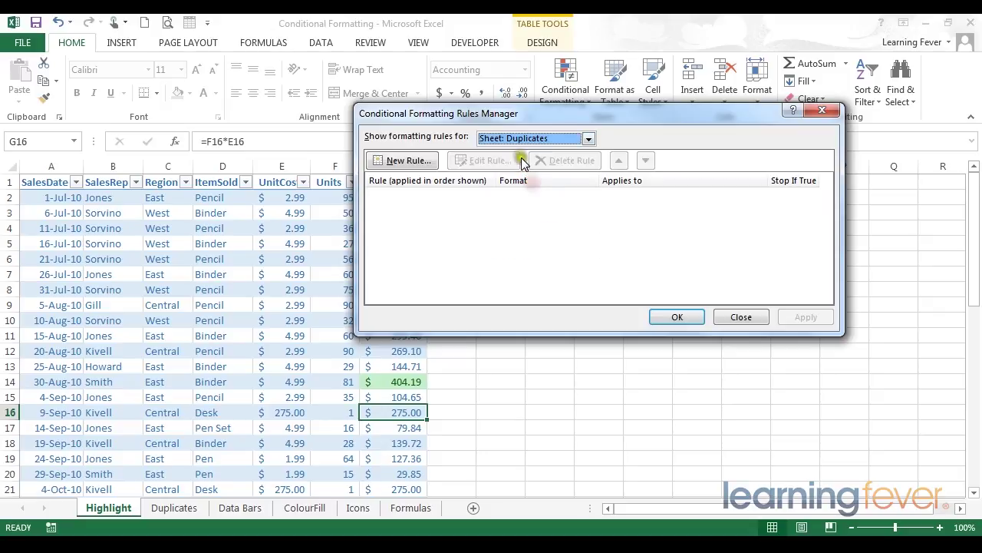
pyautogui.click(522, 138)
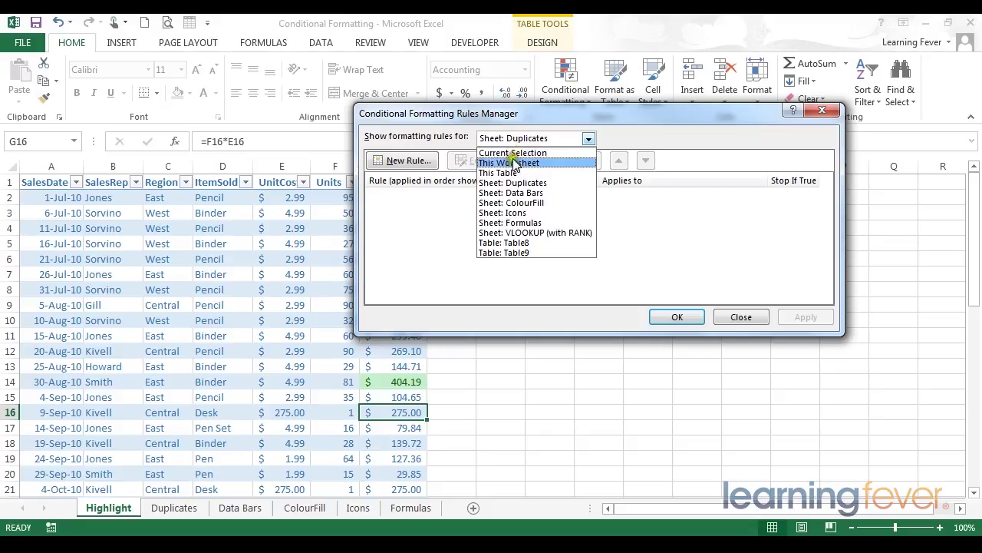
pyautogui.click(511, 162)
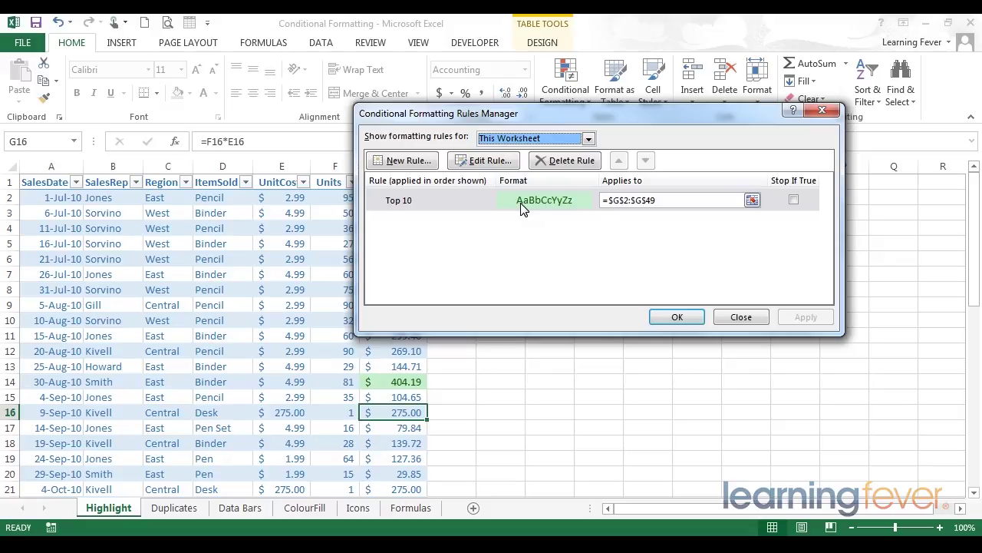
# Edit the Top 10 rule to format the top 20 values and apply the change
pyautogui.click(488, 164)
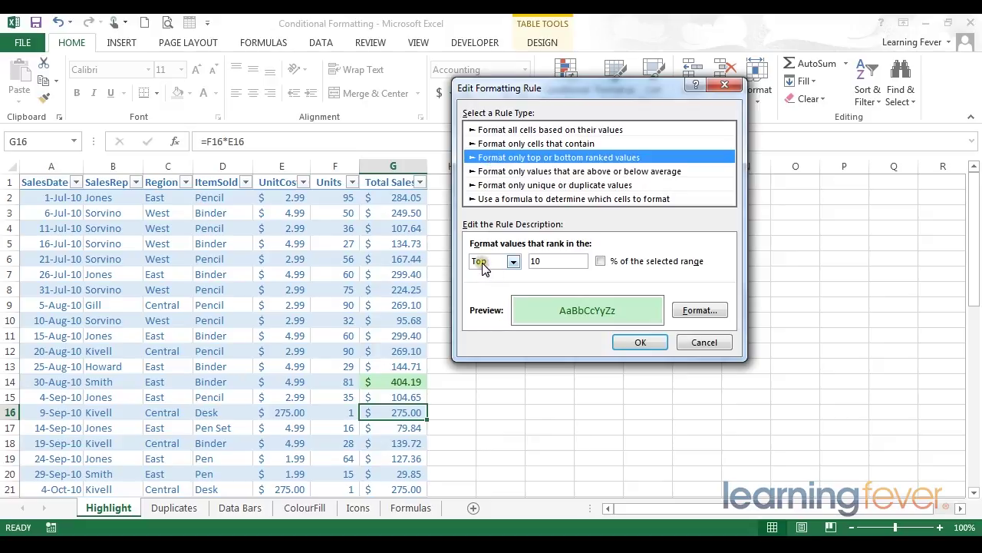
pyautogui.doubleClick(558, 262)
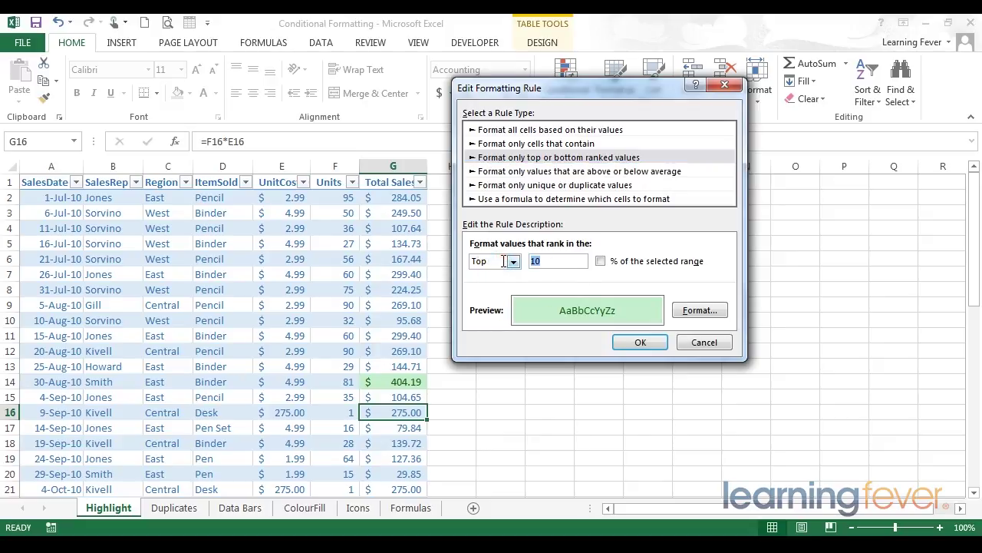
pyautogui.click(645, 343)
pyautogui.click(780, 317)
pyautogui.click(676, 318)
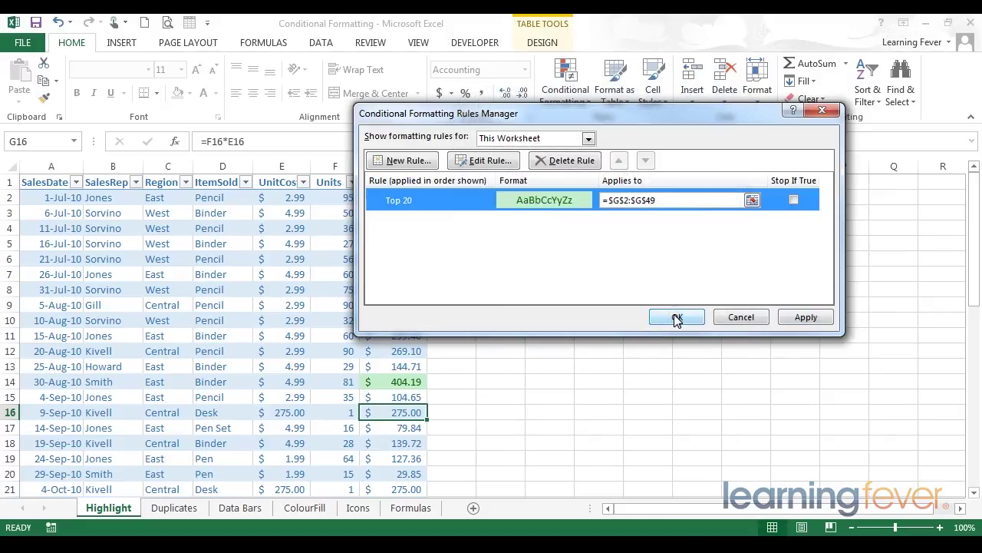
pyautogui.click(802, 317)
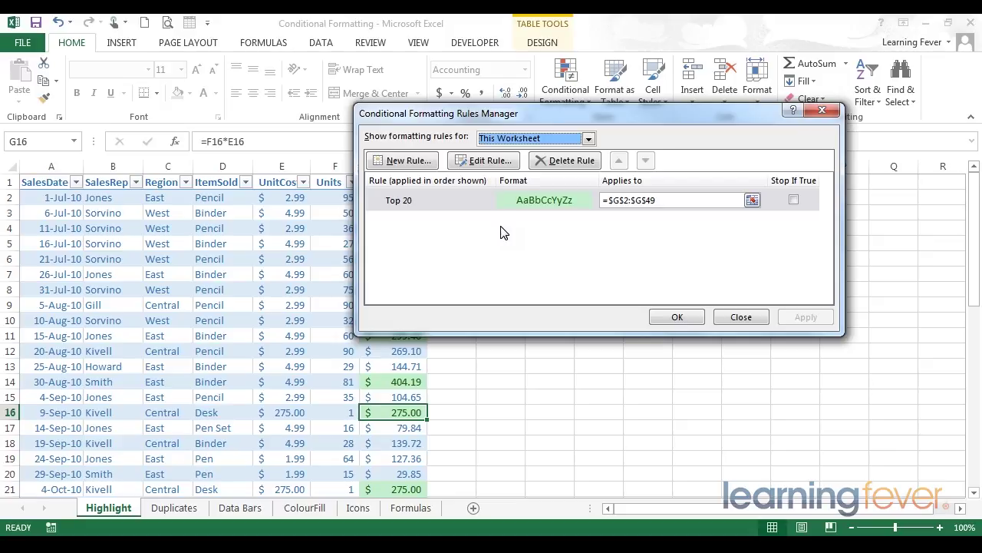
# Delete the Top 20 rule from the worksheet, and undo the last change made in the rules manager
pyautogui.click(479, 203)
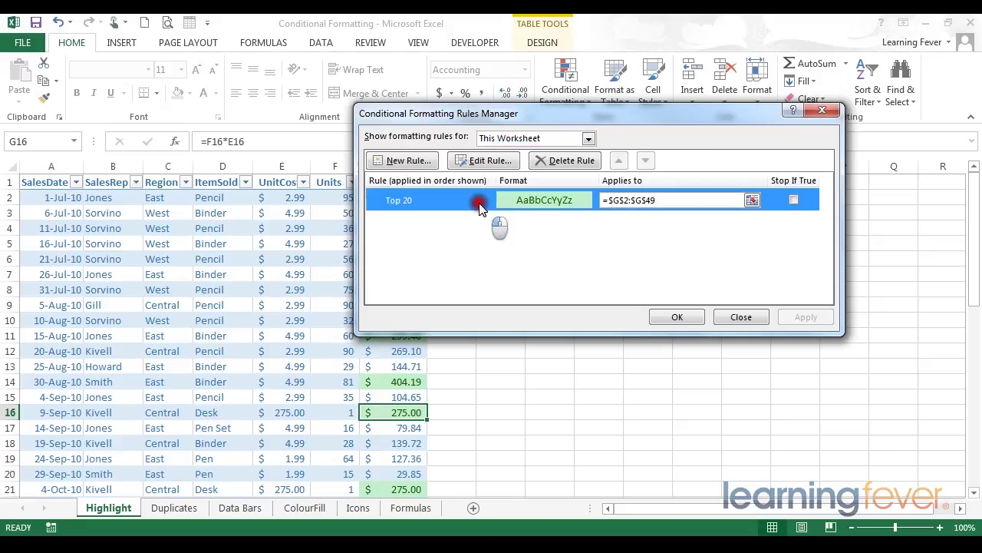
pyautogui.click(576, 163)
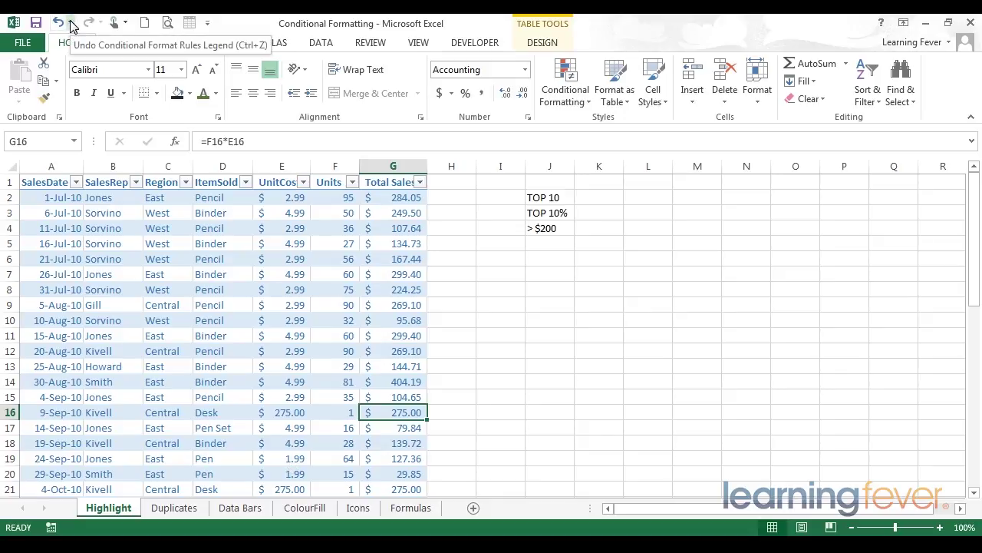
pyautogui.click(70, 23)
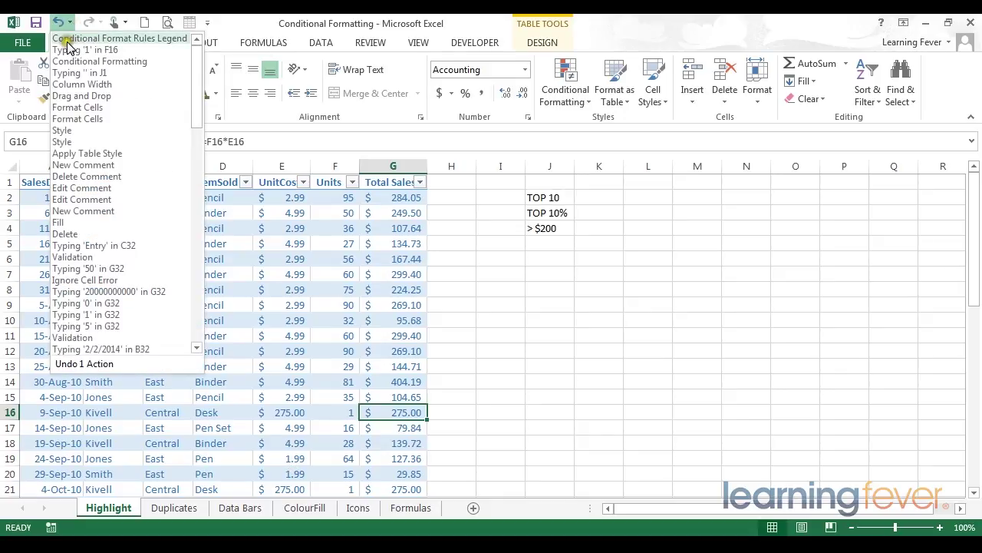
pyautogui.click(66, 40)
pyautogui.click(474, 304)
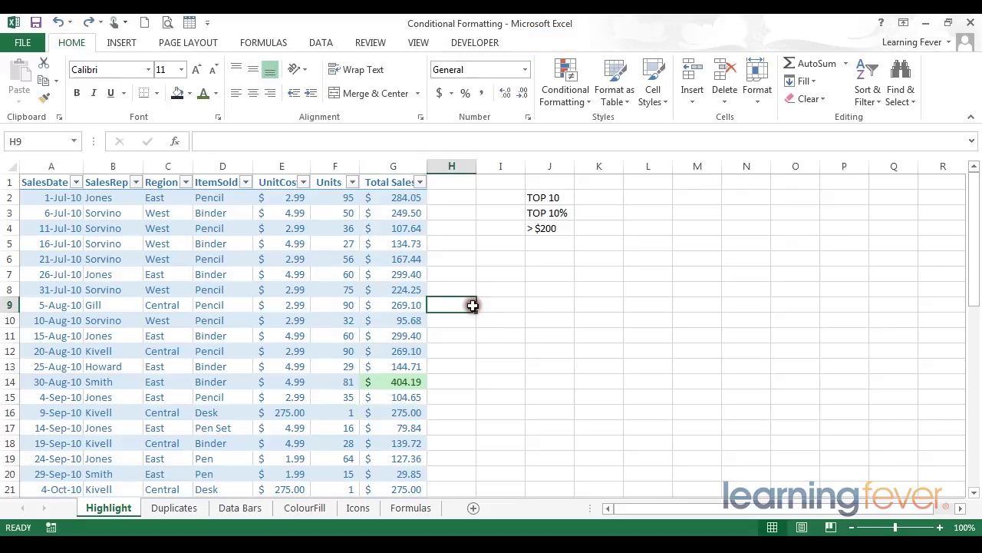
pyautogui.scroll(-5, 472, 305)
pyautogui.scroll(-4, 473, 306)
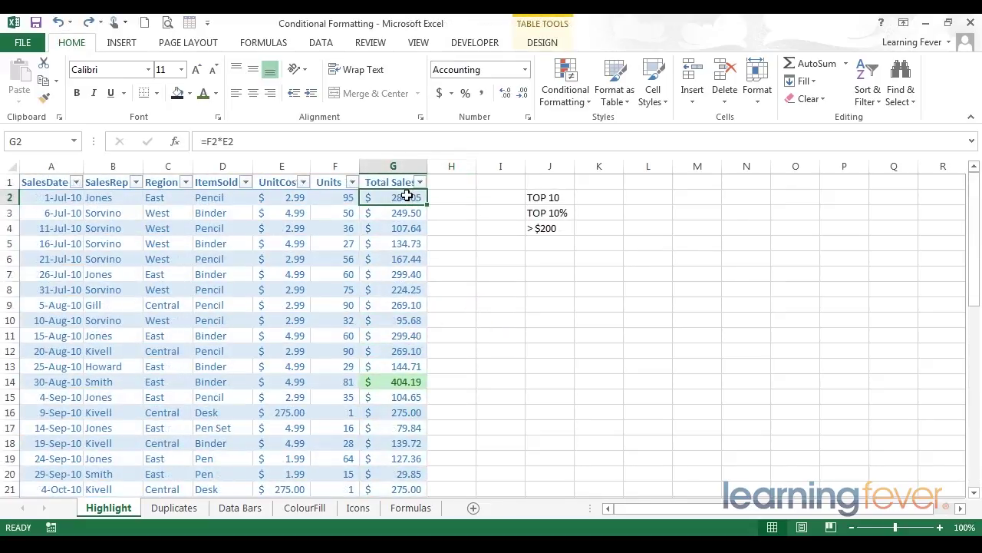
# Add a Greater Than rule to cells G2 to G49 that formats values above 400 with Light Red Fill with Dark Red Text
pyautogui.moveTo(406, 197); pyautogui.dragTo(406, 509)
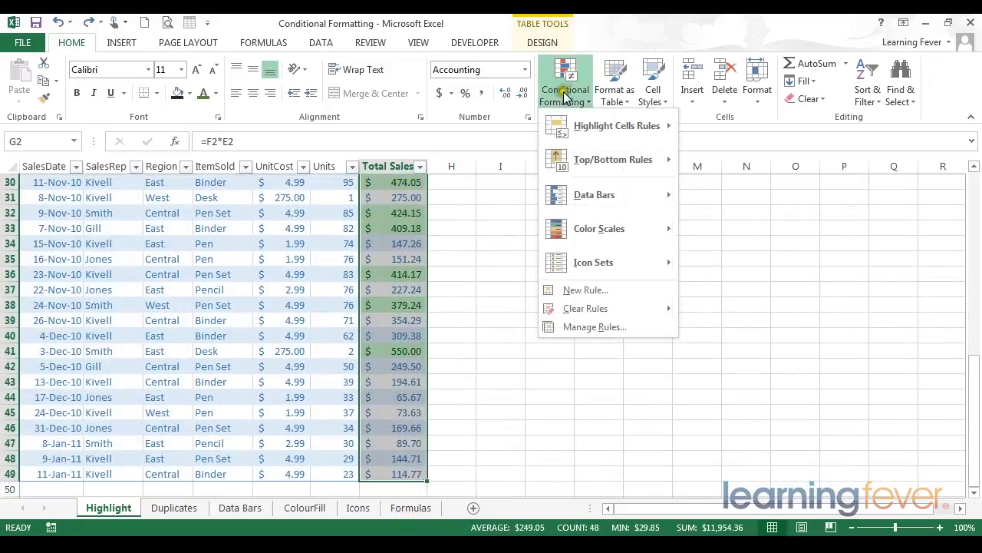
pyautogui.moveTo(596, 164)
pyautogui.moveTo(610, 138)
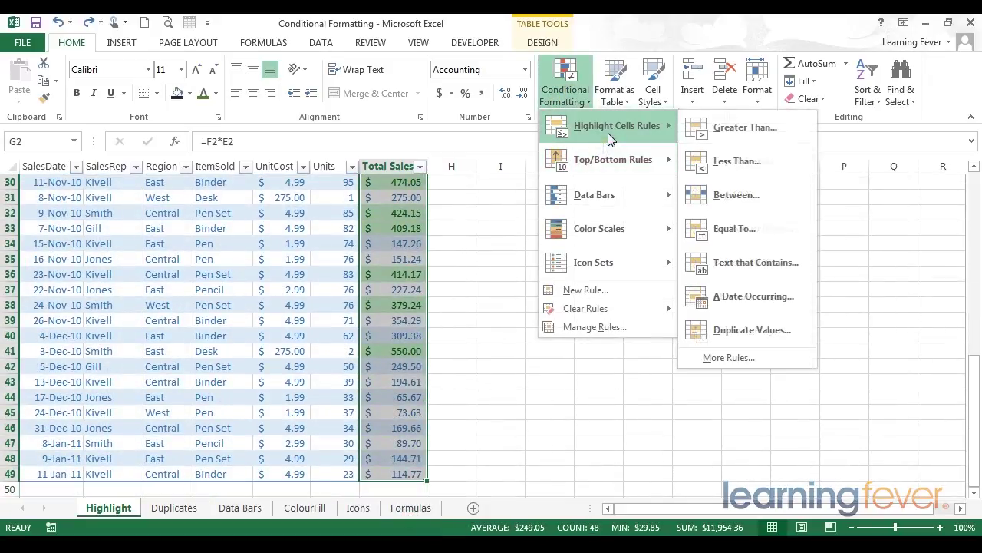
pyautogui.click(743, 127)
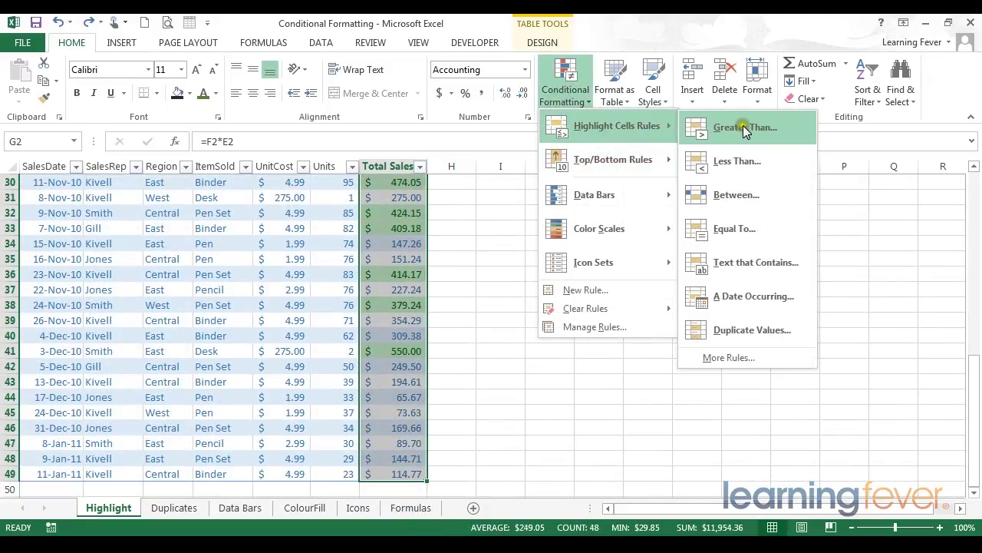
pyautogui.click(743, 128)
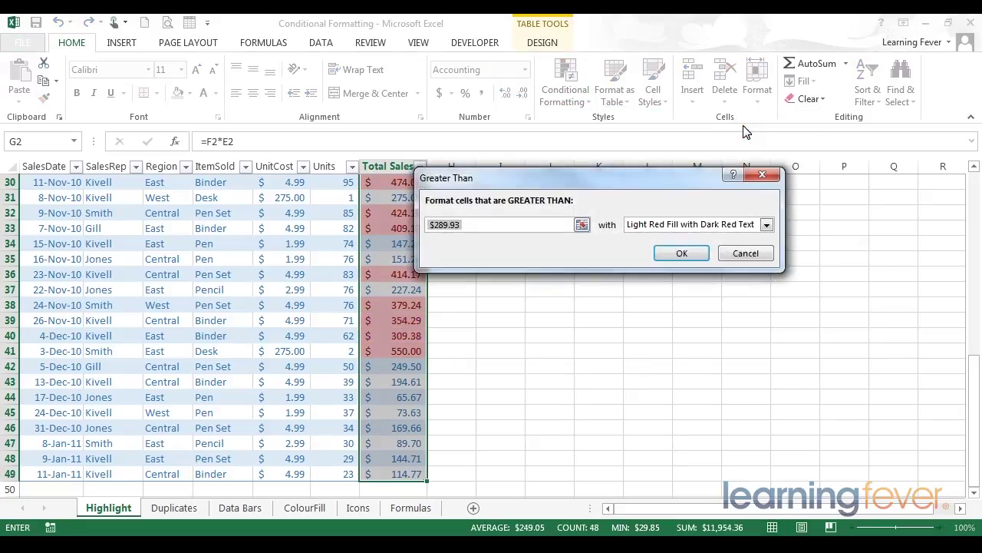
pyautogui.moveTo(503, 223); pyautogui.dragTo(384, 216)
pyautogui.write('400')
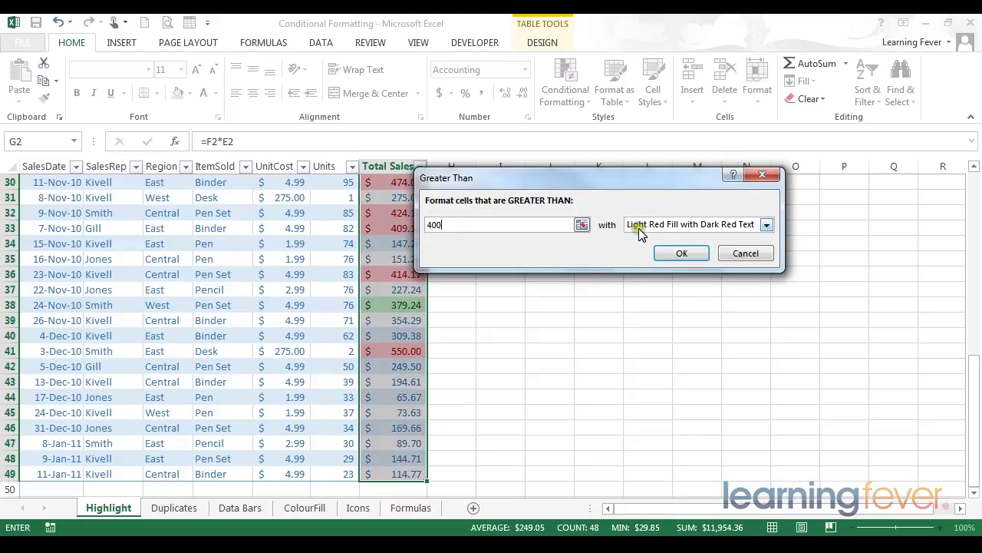
pyautogui.click(682, 248)
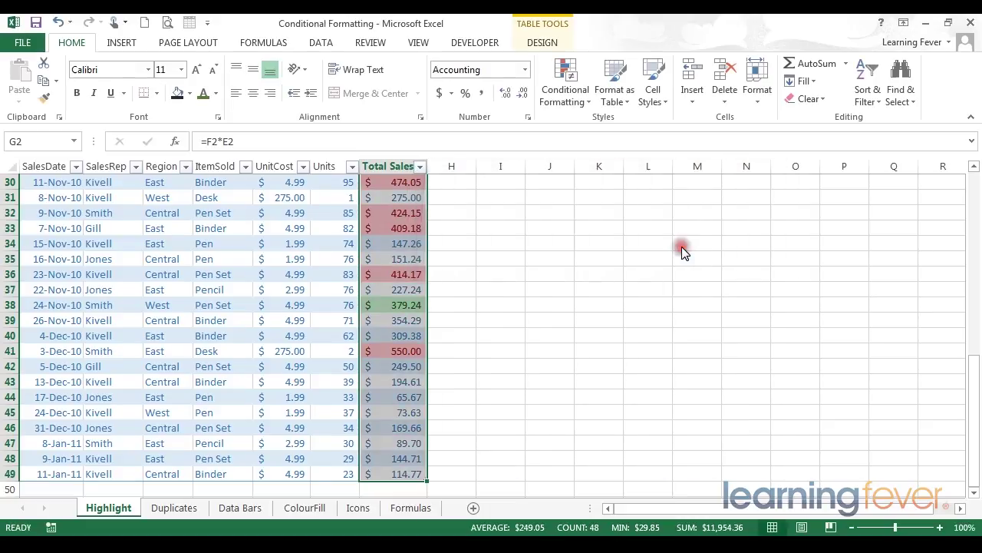
# Examine how the red and green highlights are distributed throughout the Total Sales column
pyautogui.scroll(10, 685, 253)
pyautogui.scroll(-8, 685, 253)
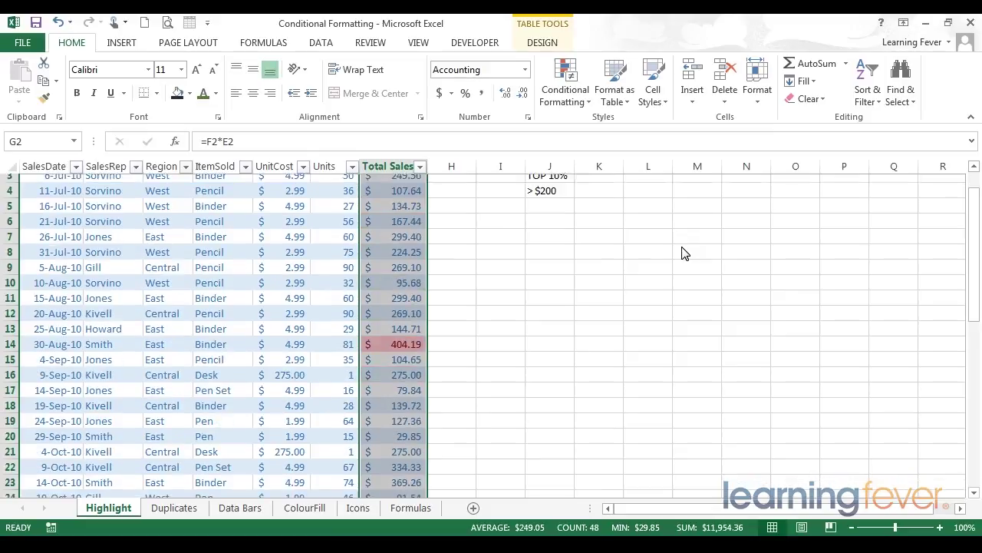
pyautogui.scroll(-5, 686, 253)
pyautogui.scroll(6, 685, 253)
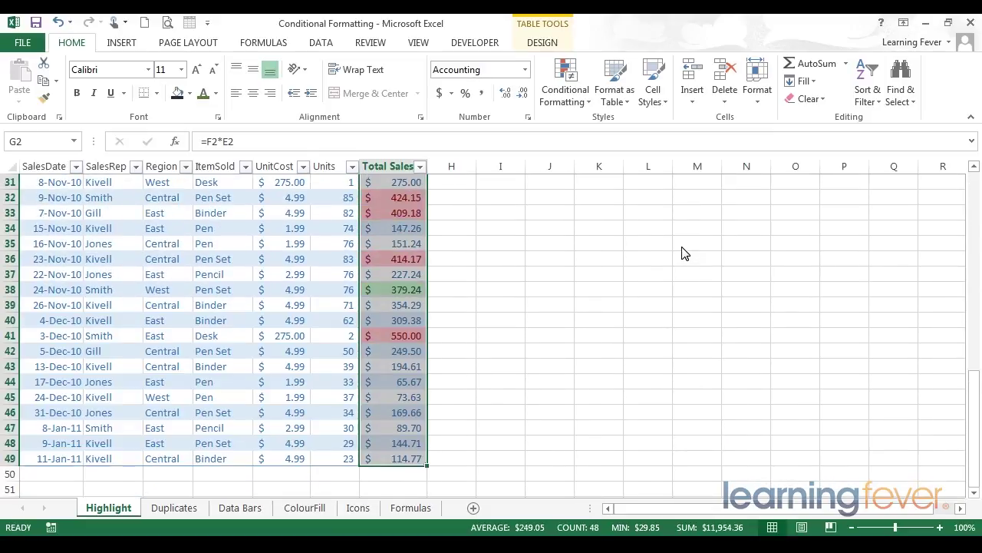
pyautogui.scroll(8, 685, 254)
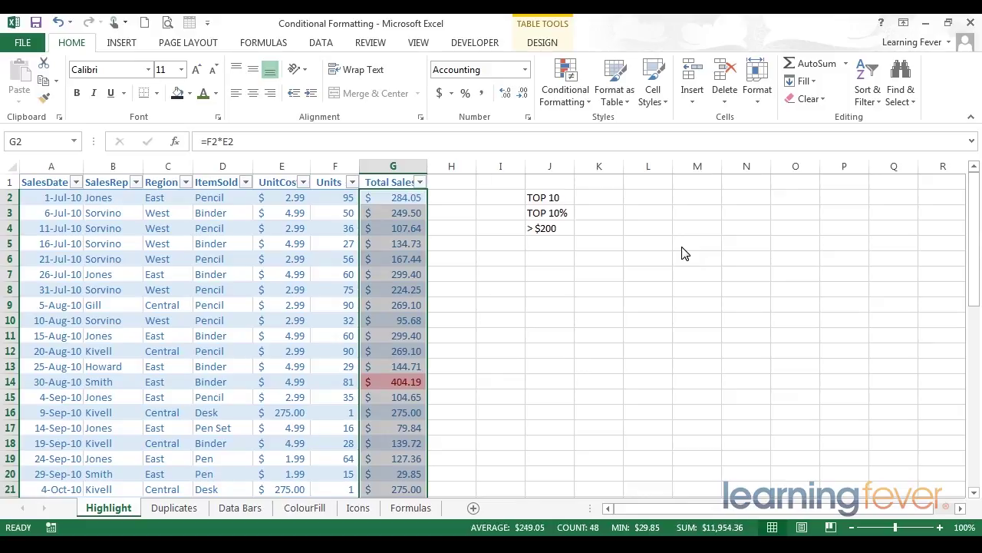
# Open the rules manager, move the Top 10 rule above the Cell Value > 400 rule, and restore the previous order
pyautogui.click(559, 99)
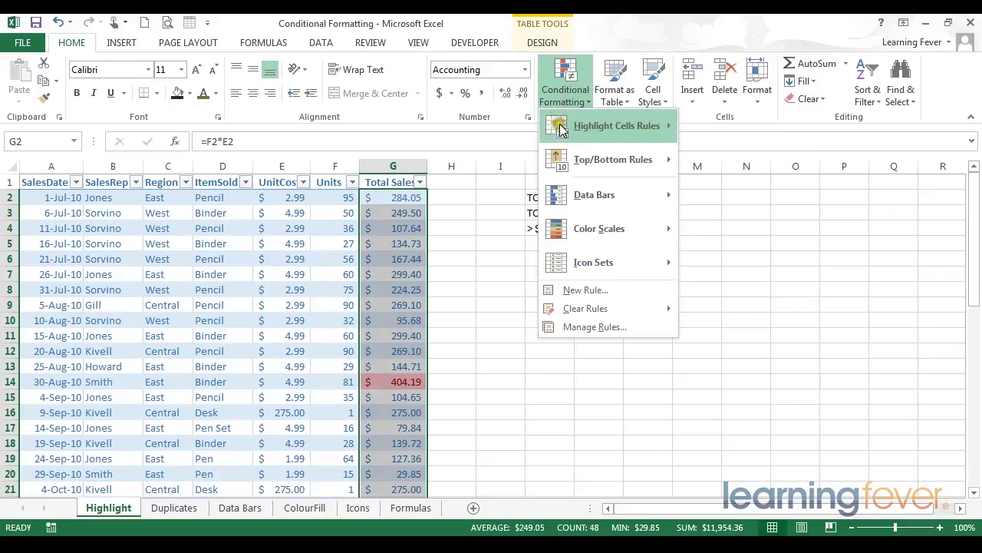
pyautogui.click(586, 328)
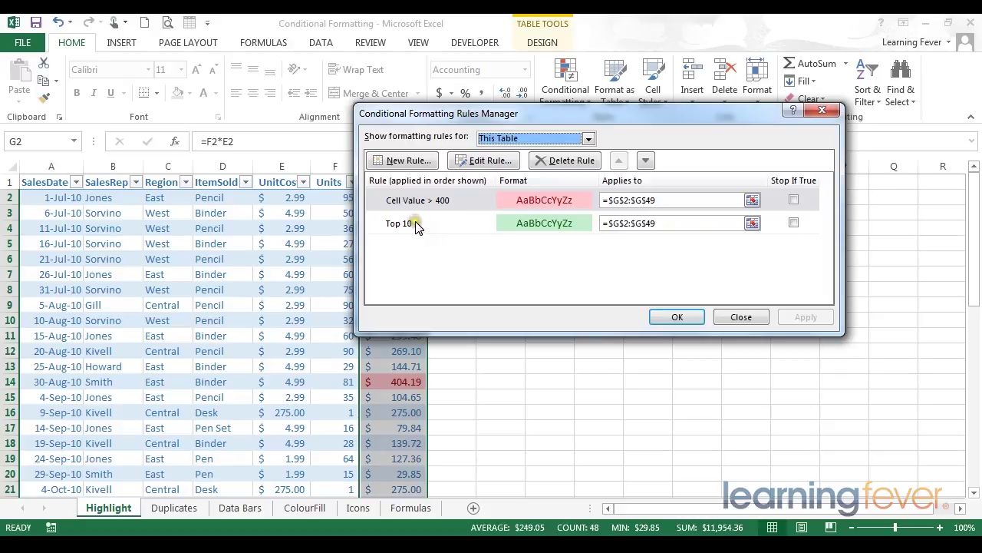
pyautogui.click(437, 224)
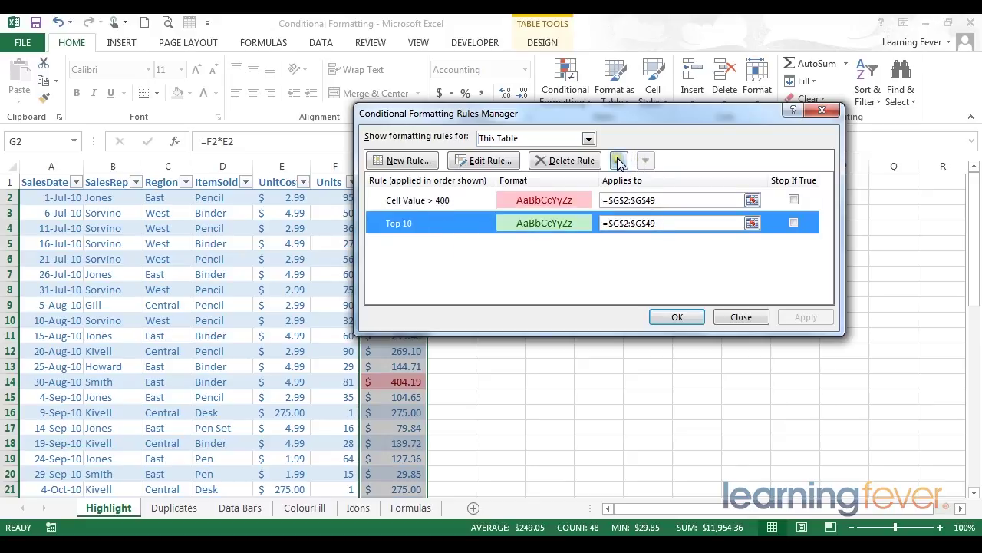
pyautogui.click(619, 161)
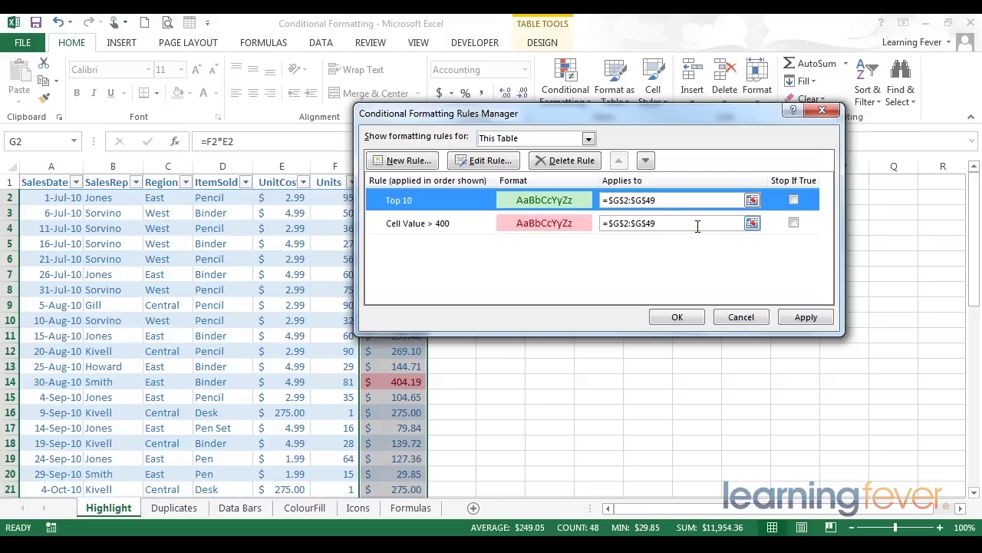
pyautogui.click(646, 160)
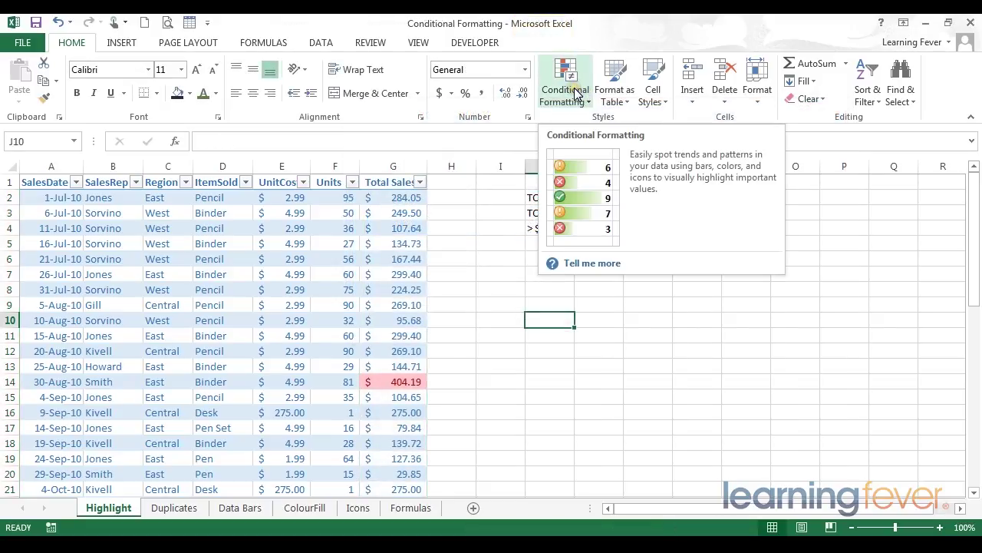
# Clear the conditional formatting rules from the entire sheet and check the Total Sales column for remaining highlights
pyautogui.click(577, 94)
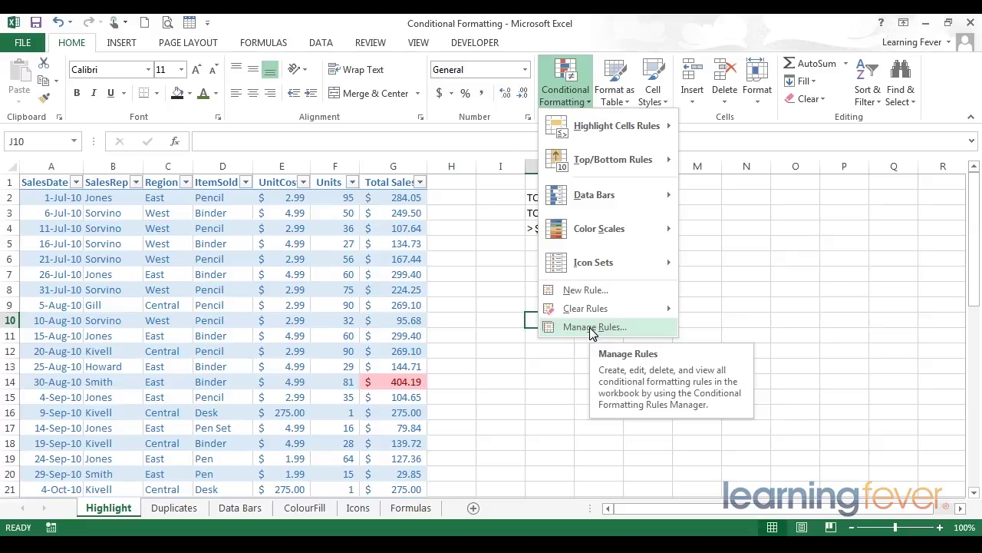
pyautogui.moveTo(595, 313)
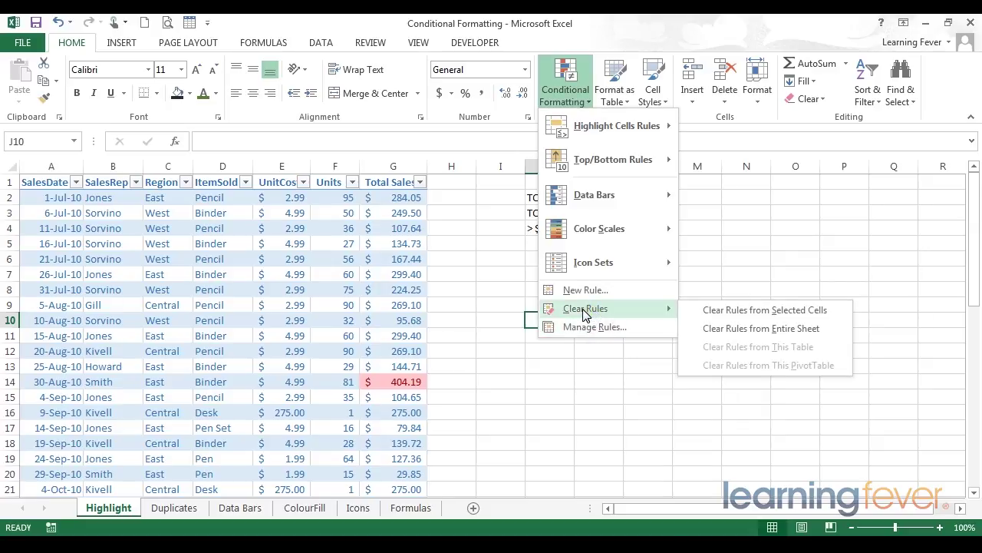
pyautogui.click(731, 330)
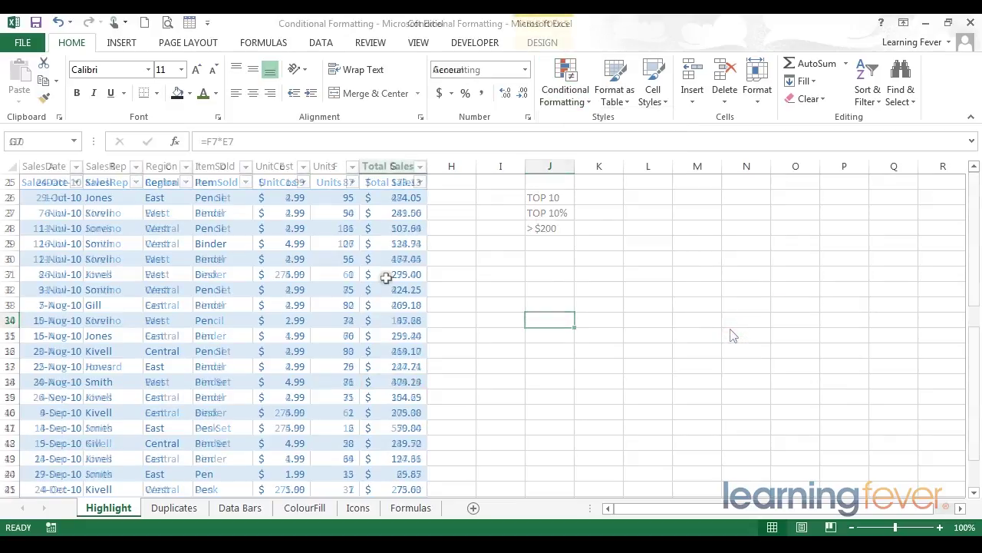
pyautogui.scroll(-5, 387, 278)
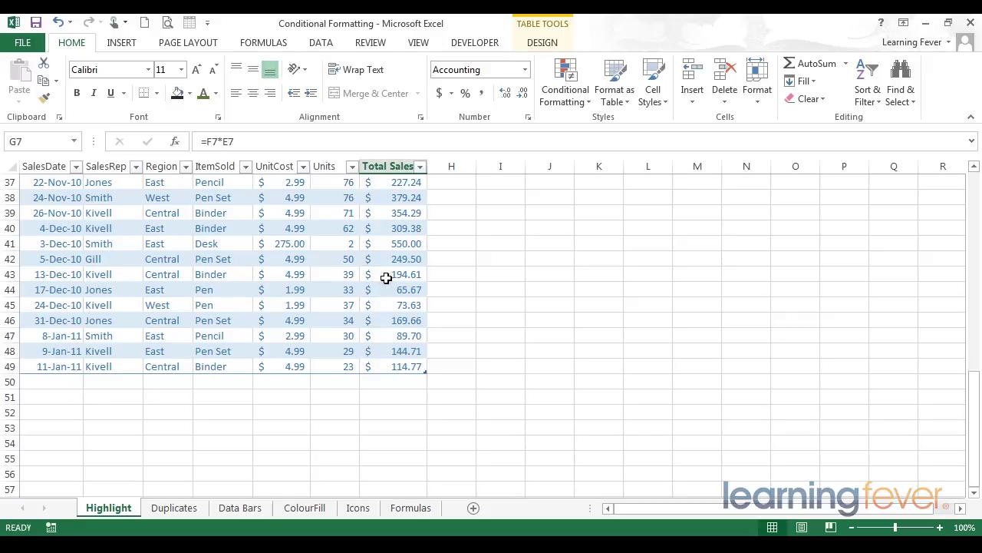
pyautogui.scroll(8, 386, 278)
pyautogui.scroll(4, 387, 278)
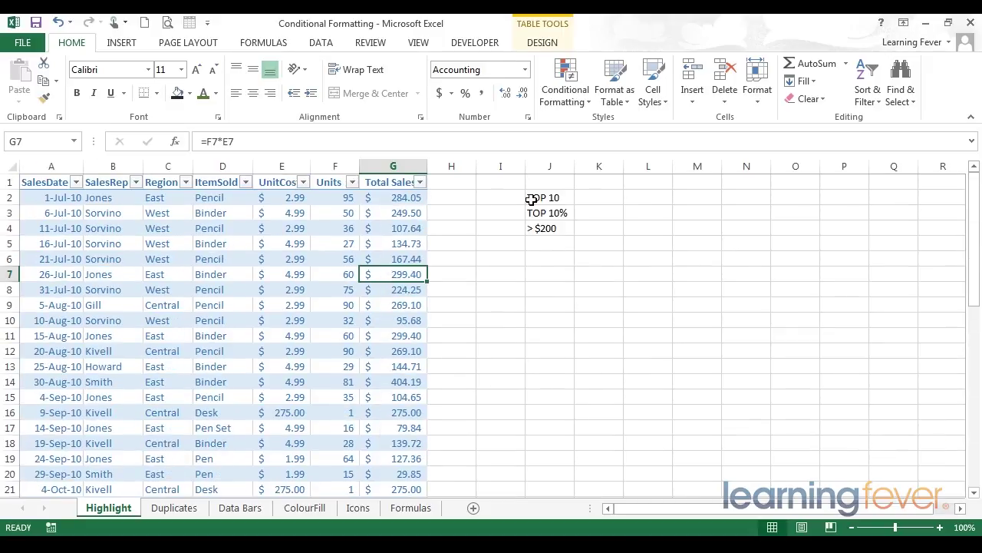